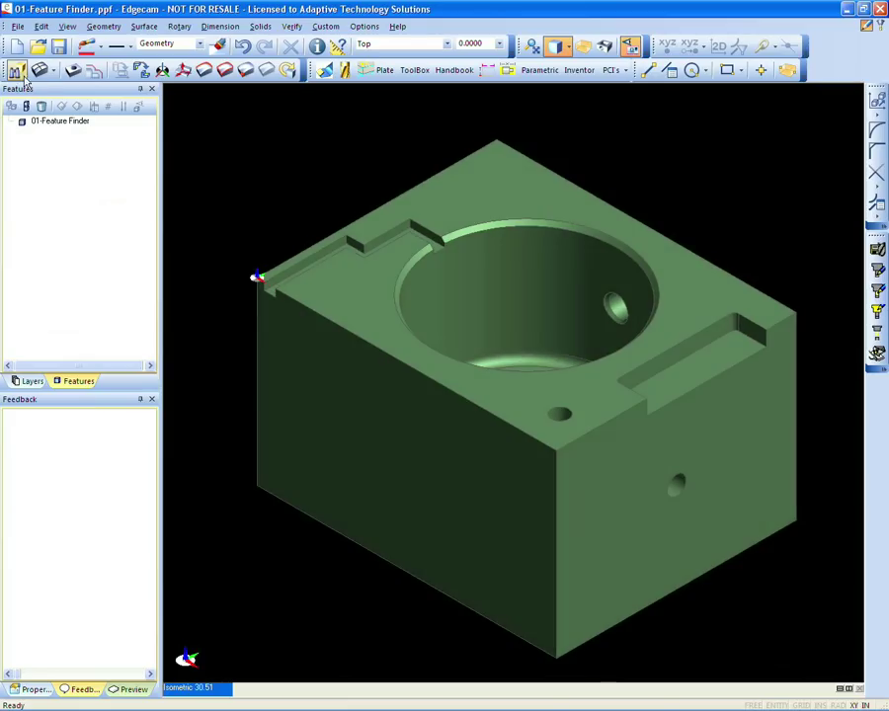
- Open the Feature Finder and turn off Digitise Face(s) for the mill feature planes
{"action": "left_click", "coordinate": [16, 69]}
{"action": "left_click", "coordinate": [206, 158]}
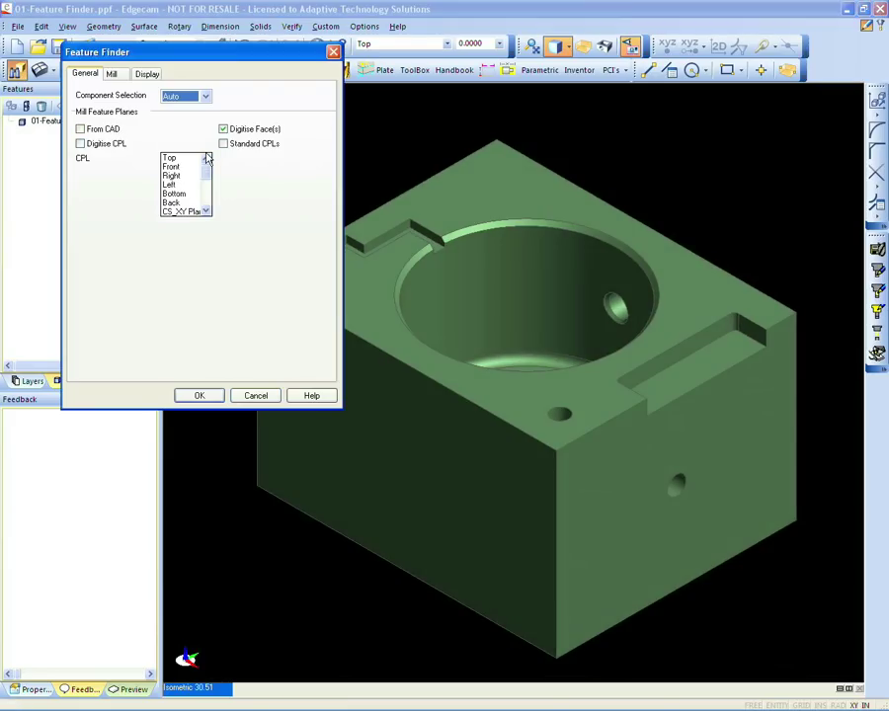
{"action": "left_click", "coordinate": [223, 128]}
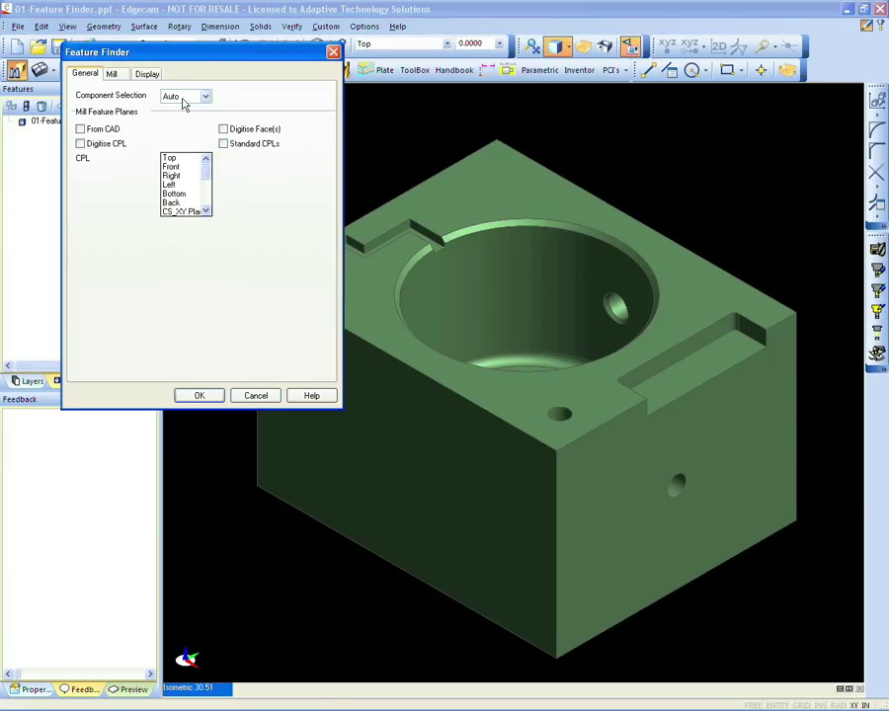
{"action": "left_click_drag", "start_coordinate": [205, 58], "coordinate": [292, 65]}
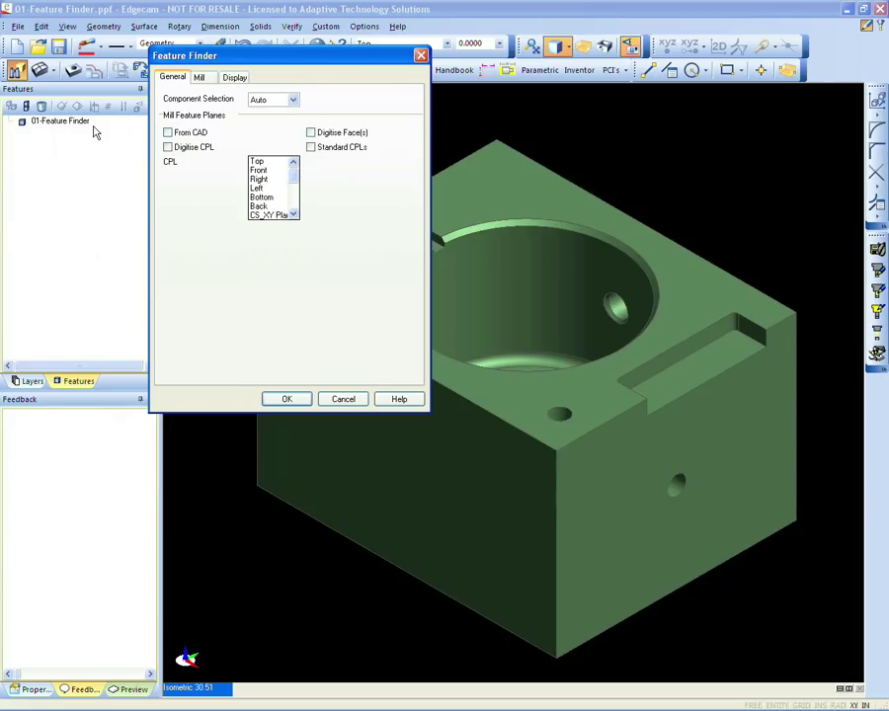
- In the mill hole settings, enable Find Radial and Internal Holes and set the maximum hole diameter to 2
{"action": "left_click", "coordinate": [207, 81]}
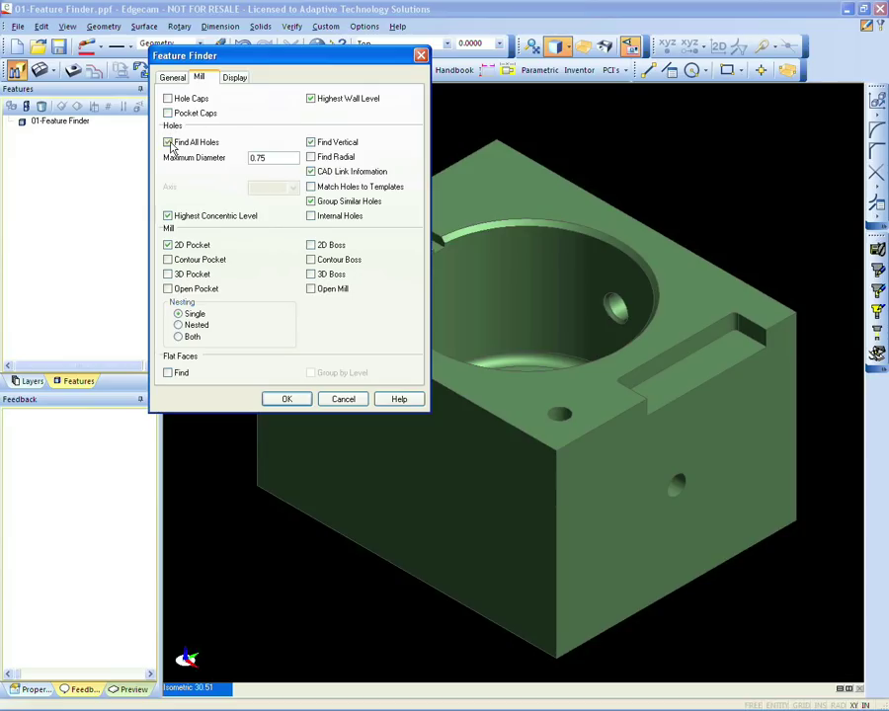
{"action": "left_click", "coordinate": [311, 156]}
{"action": "double_click", "coordinate": [256, 159]}
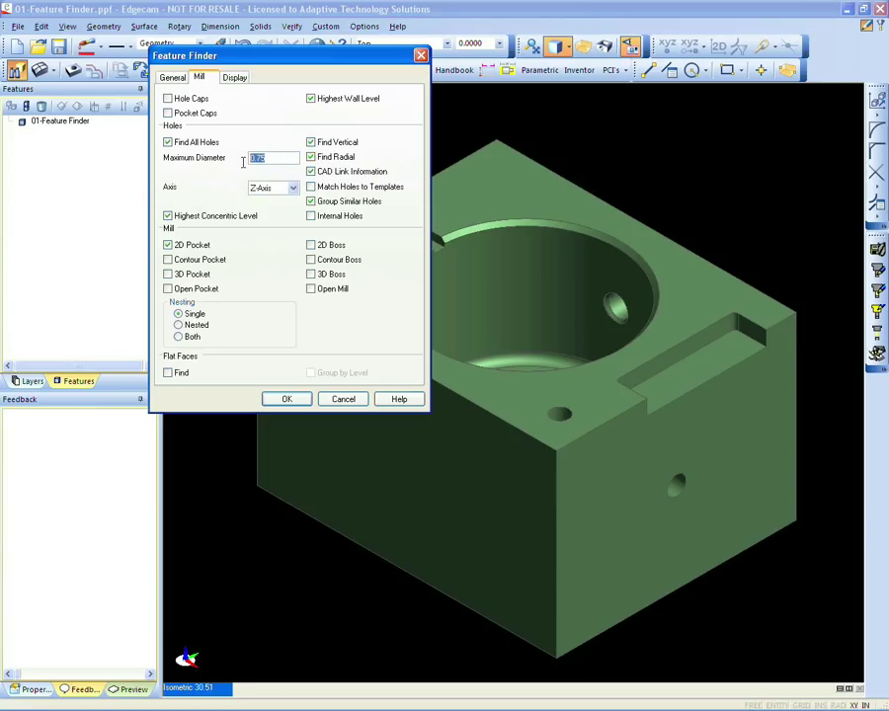
{"action": "type", "text": "2"}
{"action": "left_click", "coordinate": [312, 216]}
- Include Open Pocket, Open Mill and flat faces in the mill search and run the Feature Finder
{"action": "left_click", "coordinate": [168, 288]}
{"action": "left_click", "coordinate": [311, 290]}
{"action": "left_click", "coordinate": [171, 373]}
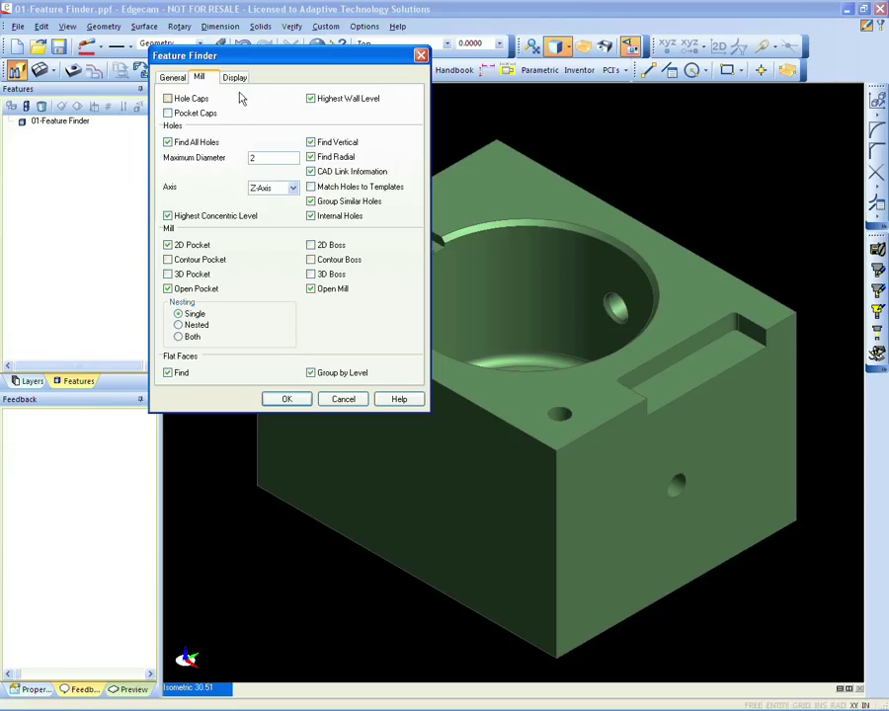
{"action": "left_click", "coordinate": [289, 400]}
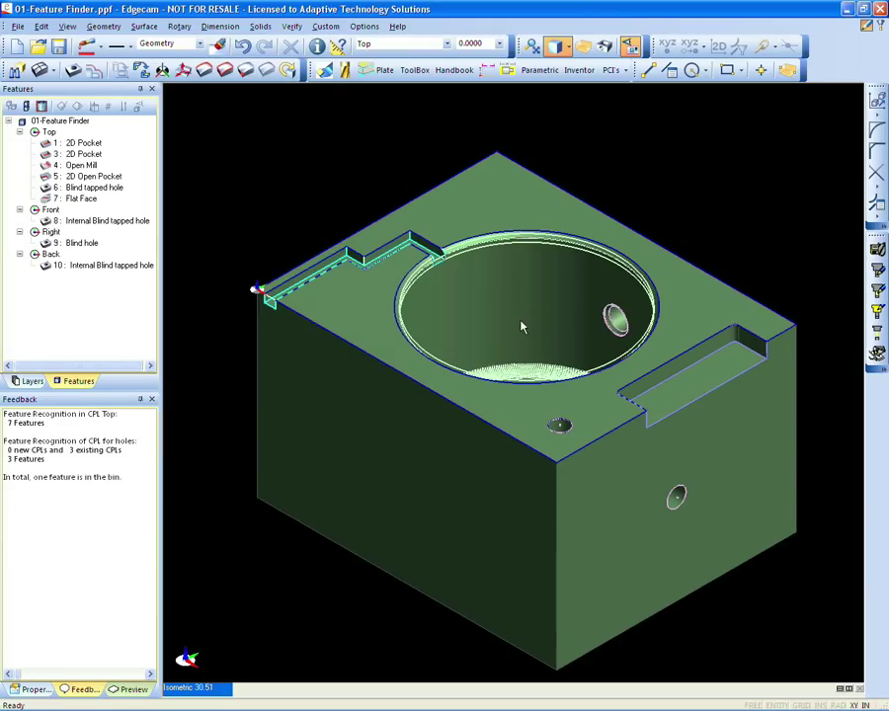
- Examine where the two 2D Pockets, the Open Mill and the 2D Open Pocket lie on the model
{"action": "left_click", "coordinate": [85, 144]}
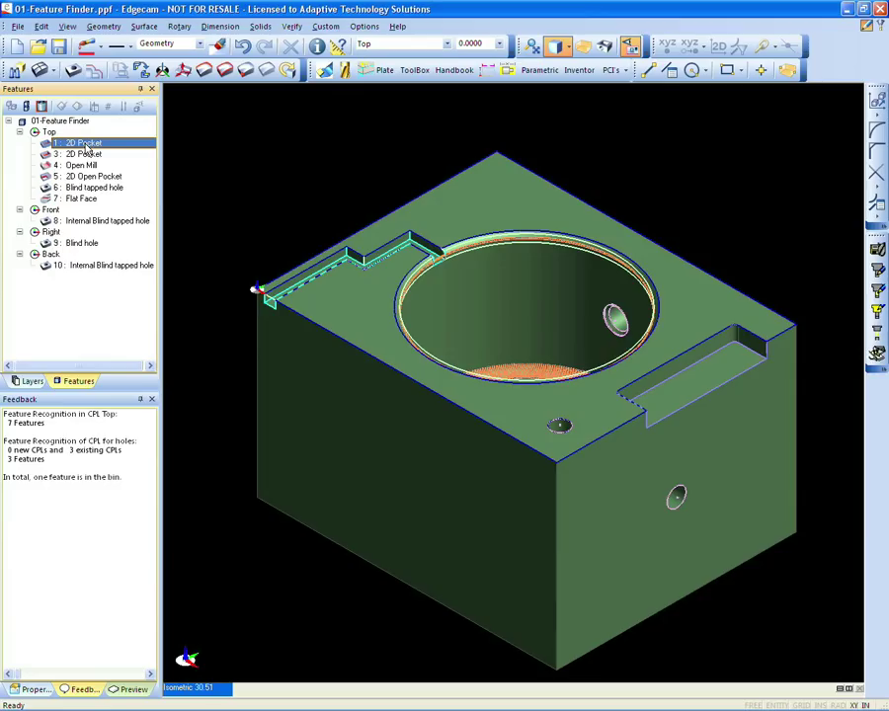
{"action": "middle_click_drag", "start_coordinate": [510, 253], "coordinate": [468, 284]}
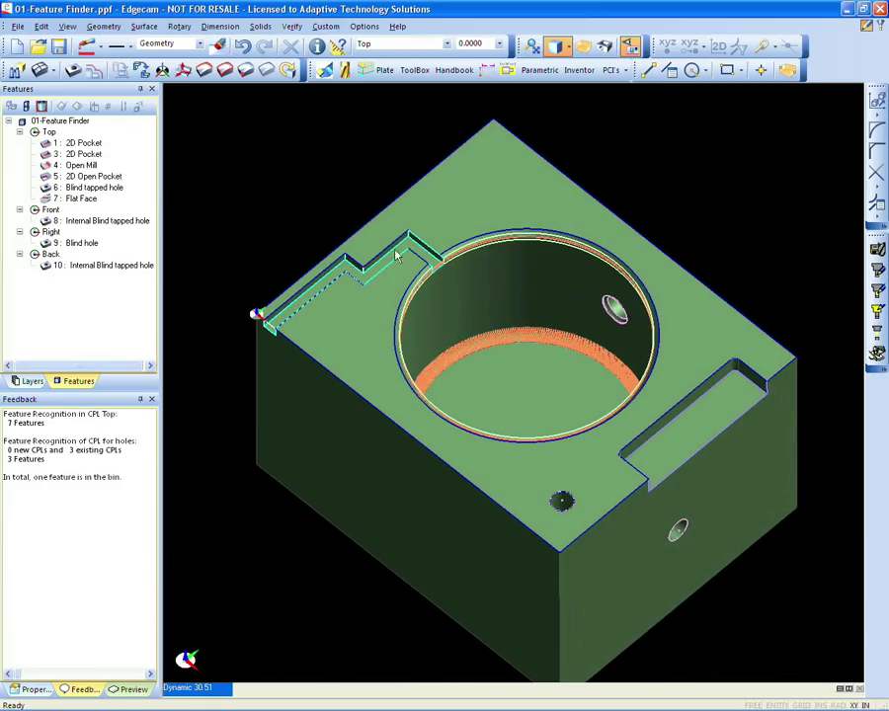
{"action": "left_click", "coordinate": [89, 156]}
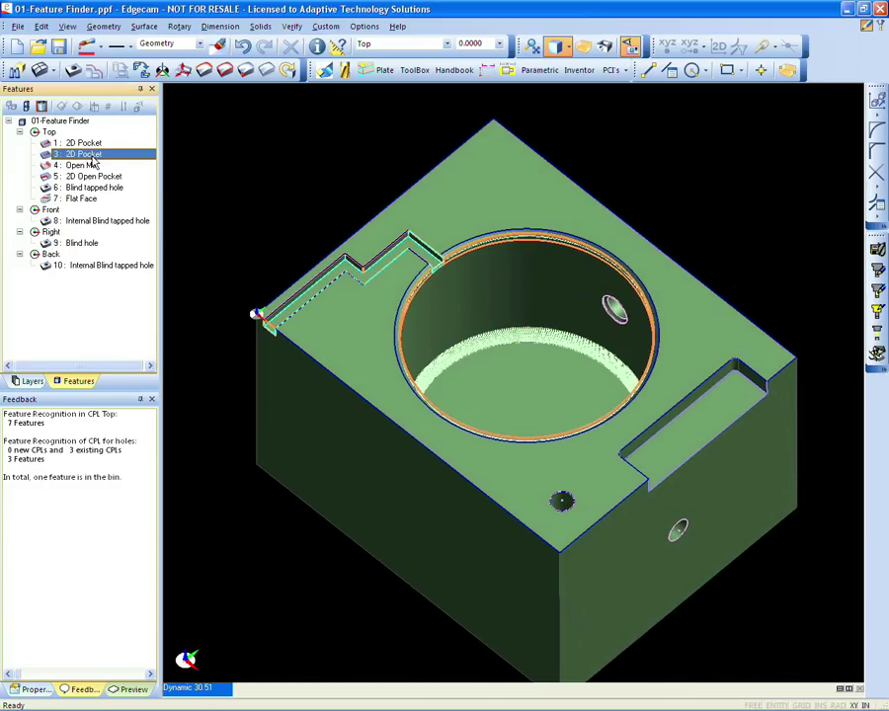
{"action": "left_click", "coordinate": [88, 165]}
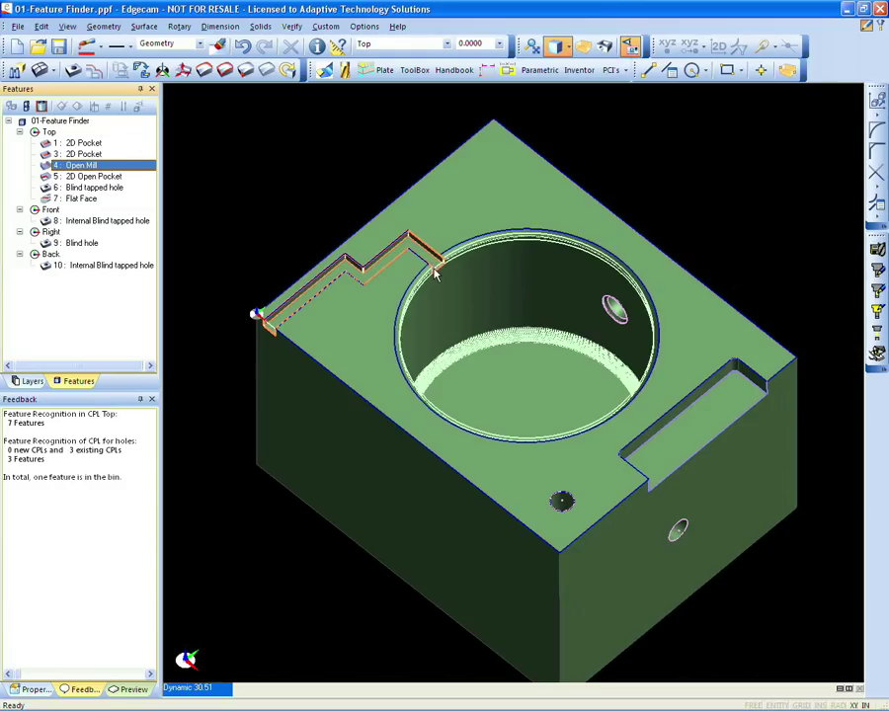
{"action": "left_click", "coordinate": [113, 178]}
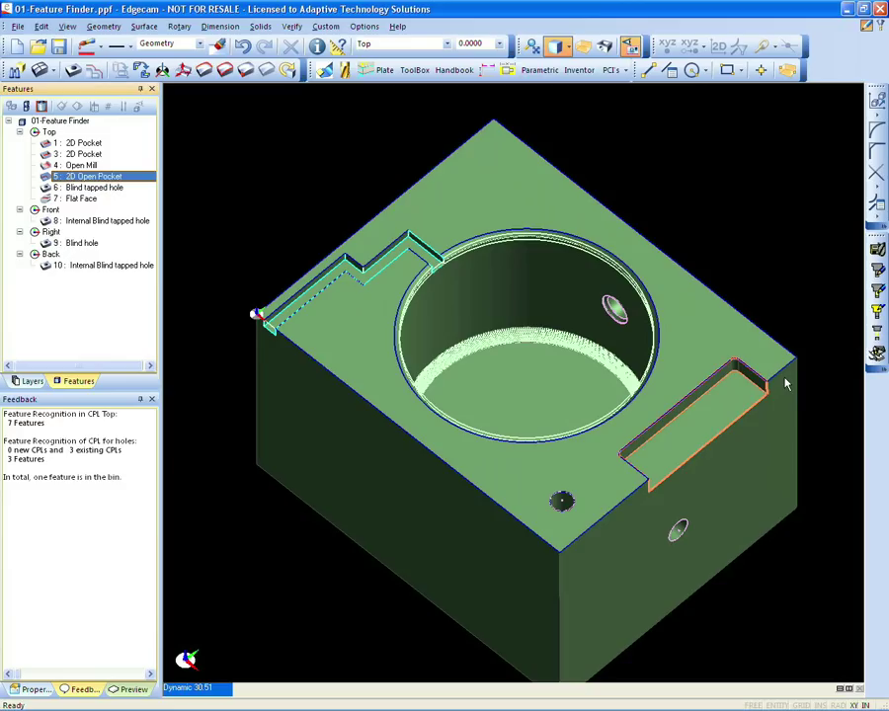
- Inspect the Top blind tapped hole's comment, thread depth and thread standard, leaving its properties unchanged
{"action": "double_click", "coordinate": [112, 195]}
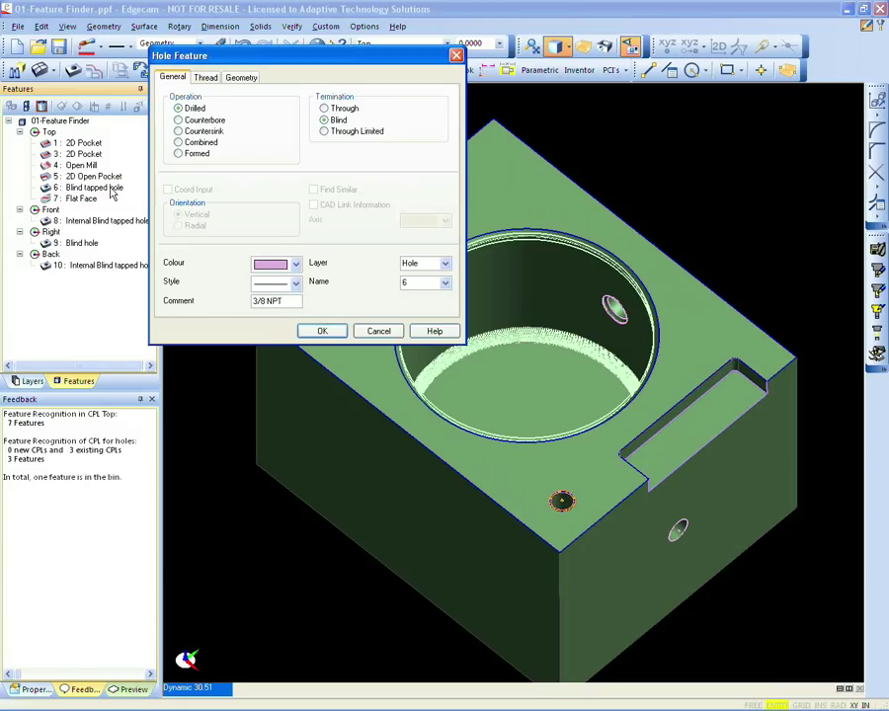
{"action": "left_click_drag", "start_coordinate": [291, 300], "coordinate": [251, 302]}
{"action": "left_click", "coordinate": [206, 78]}
{"action": "left_click_drag", "start_coordinate": [252, 67], "coordinate": [224, 59]}
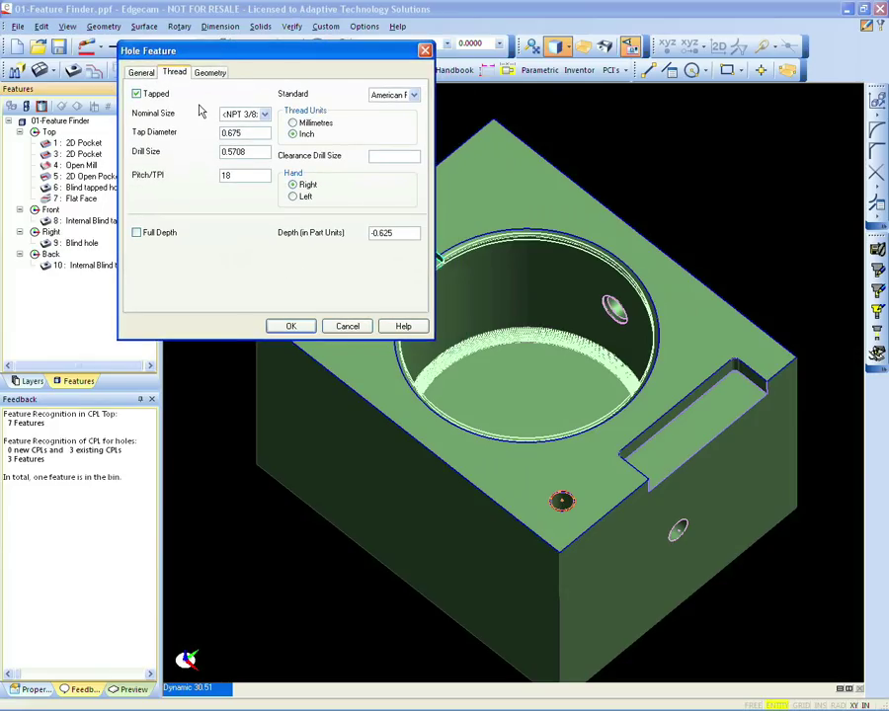
{"action": "double_click", "coordinate": [397, 233]}
{"action": "left_click", "coordinate": [413, 95]}
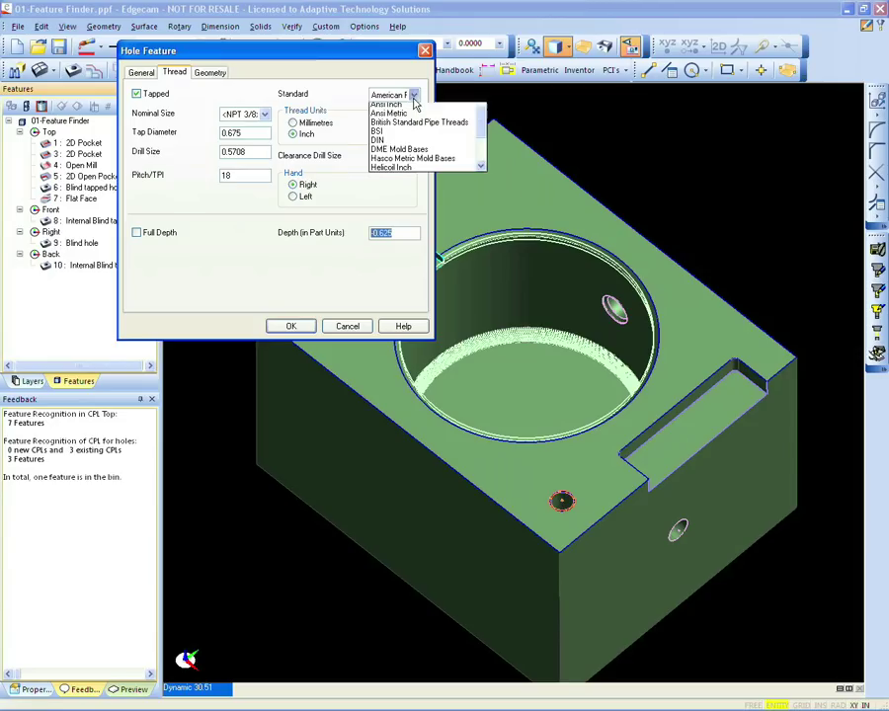
{"action": "left_click", "coordinate": [414, 99]}
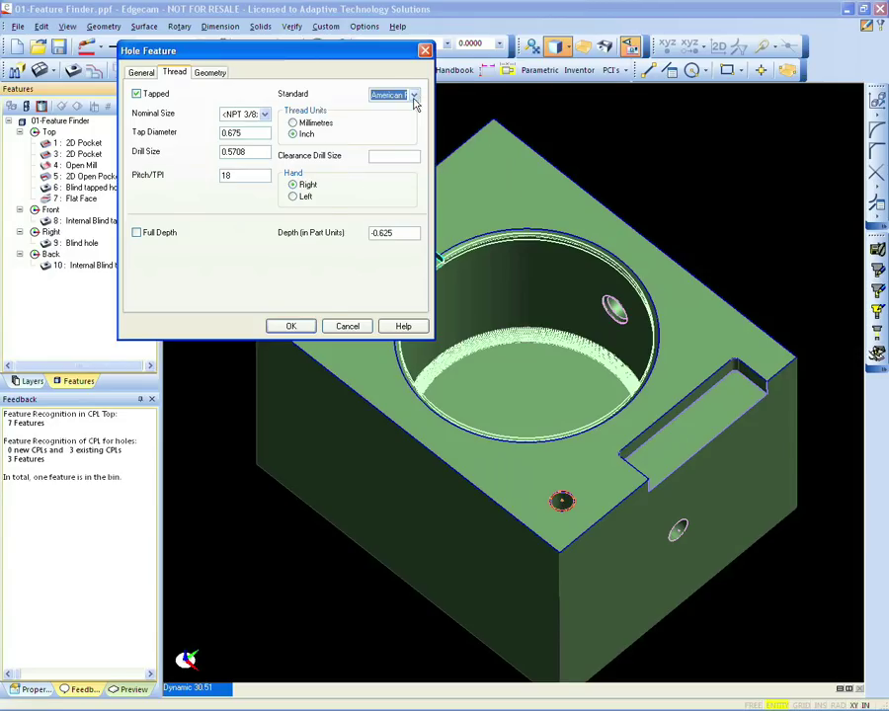
{"action": "left_click", "coordinate": [347, 325]}
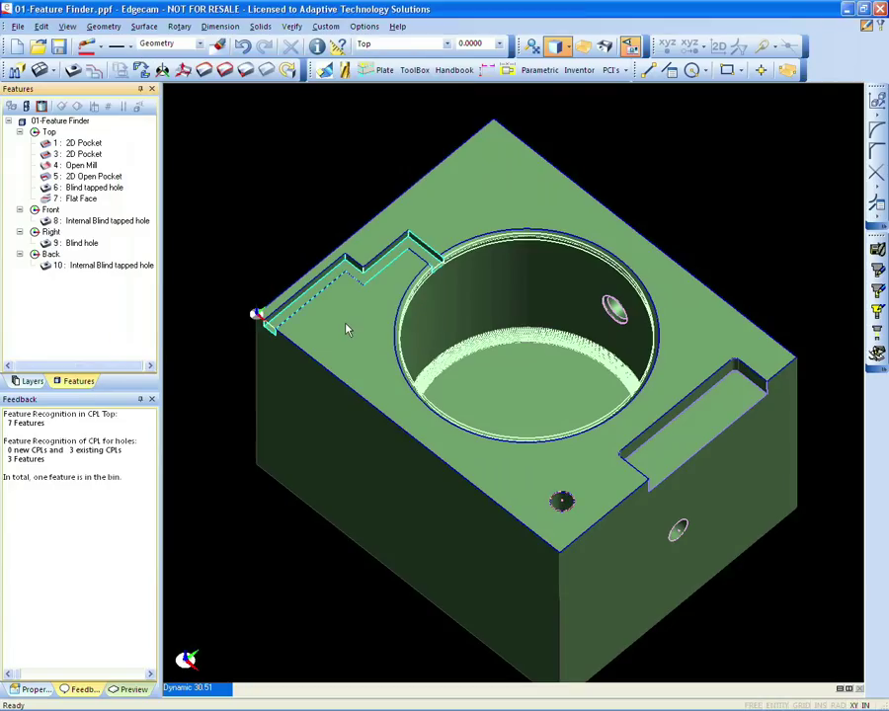
- Examine the Front internal blind tapped hole in wireframe and with rendered features, and restore the shaded model
{"action": "left_click", "coordinate": [134, 221]}
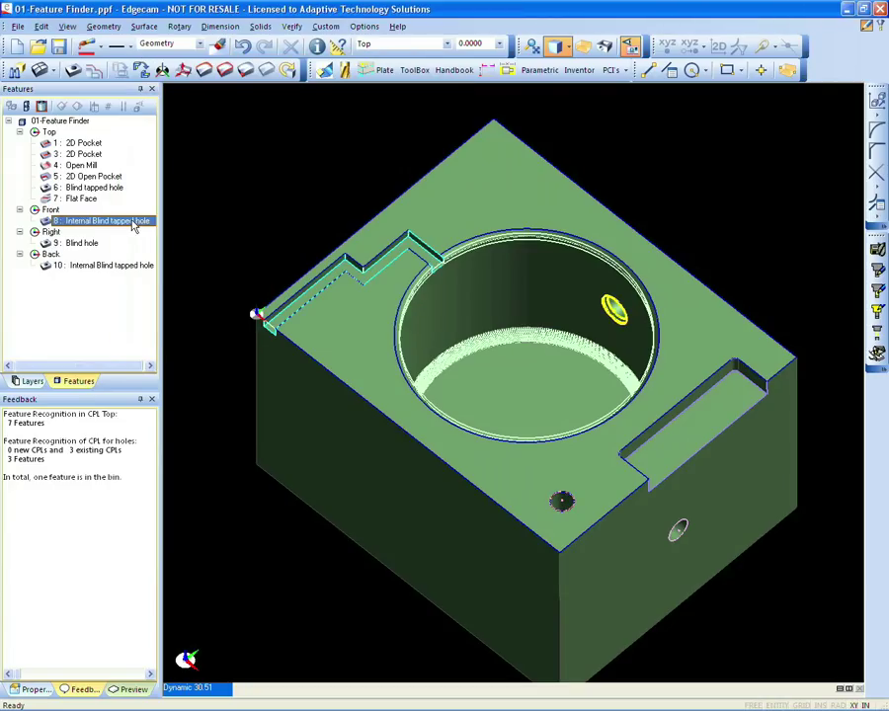
{"action": "left_click", "coordinate": [555, 47]}
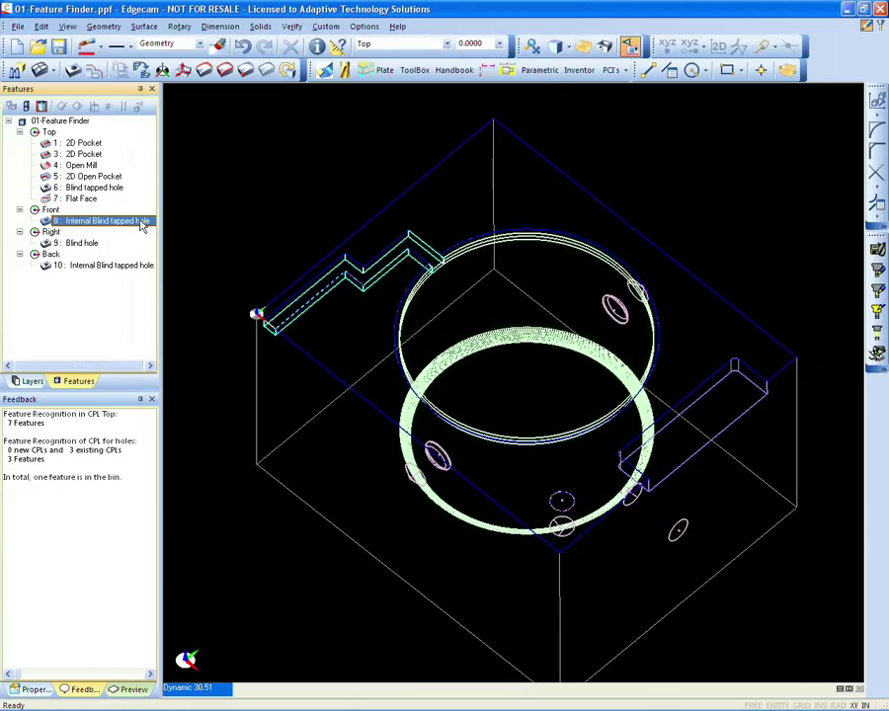
{"action": "left_click", "coordinate": [603, 47]}
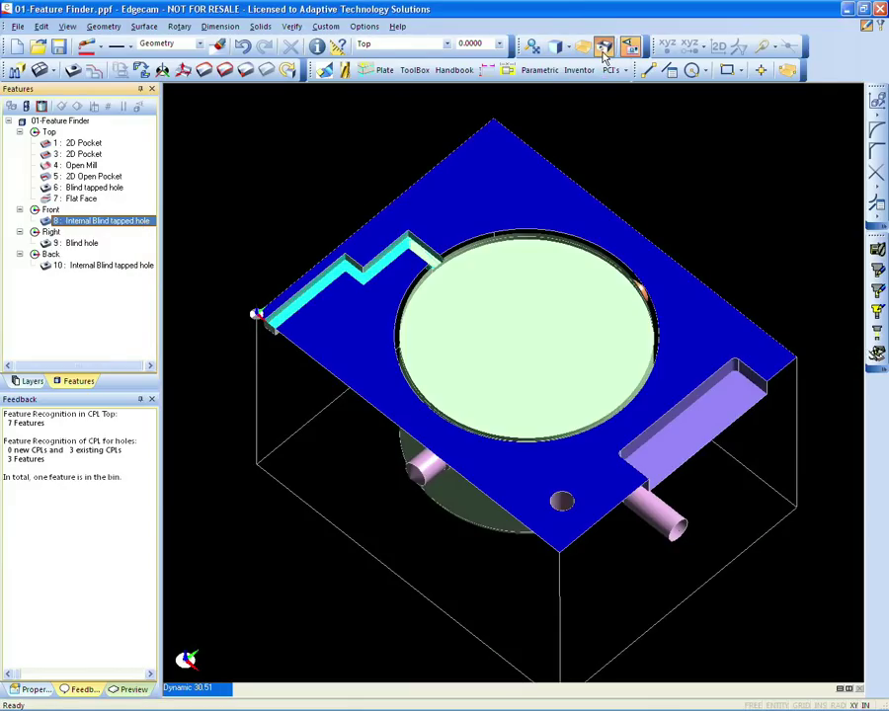
{"action": "left_click", "coordinate": [603, 53]}
{"action": "mouse_move", "coordinate": [591, 320]}
{"action": "middle_mouse_down"}
{"action": "mouse_move", "coordinate": [562, 361]}
{"action": "mouse_move", "coordinate": [580, 312]}
{"action": "mouse_move", "coordinate": [413, 282]}
{"action": "middle_mouse_up"}
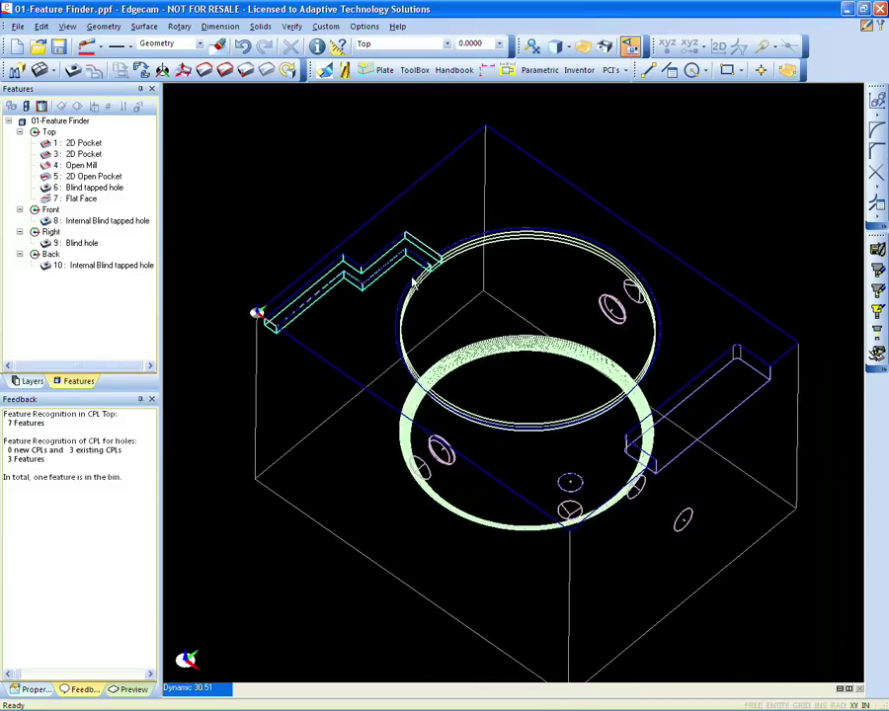
{"action": "left_click", "coordinate": [99, 223]}
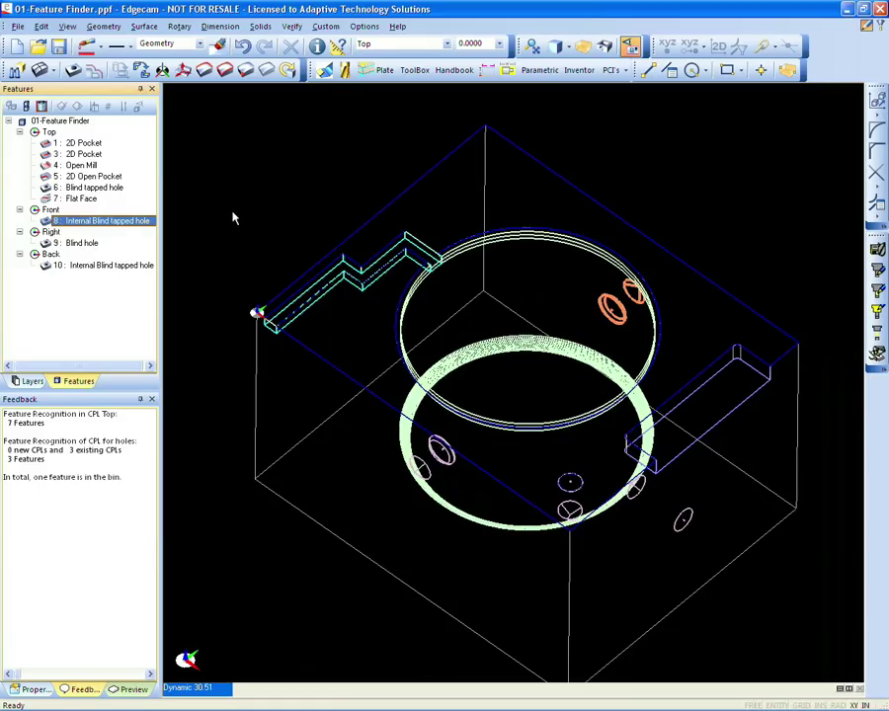
{"action": "key", "text": "Escape"}
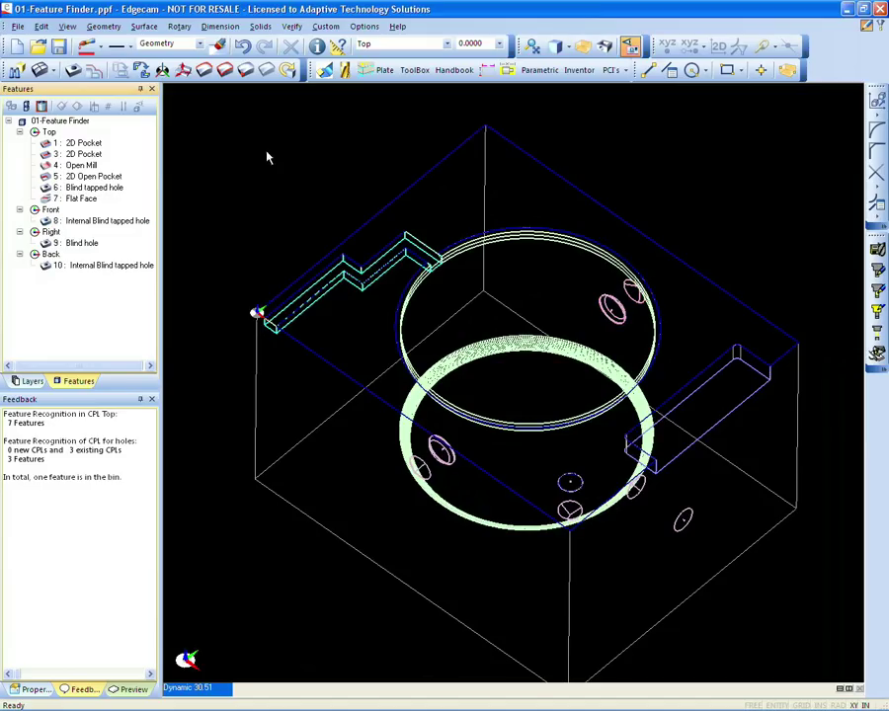
{"action": "left_click", "coordinate": [556, 46]}
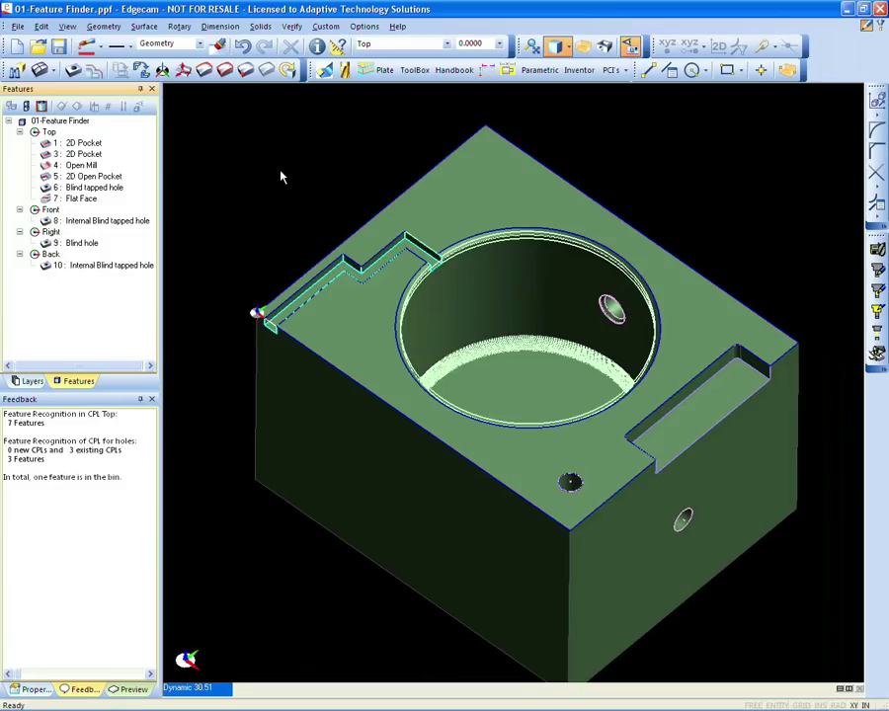
- Make SP_G54 the active construction plane
{"action": "left_click", "coordinate": [447, 45]}
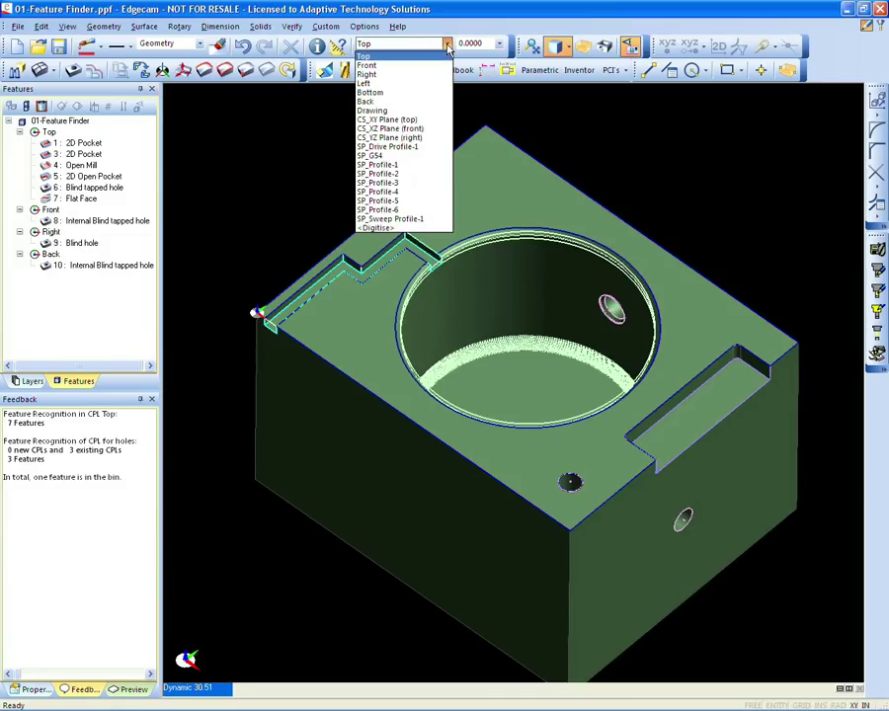
{"action": "left_click", "coordinate": [394, 156]}
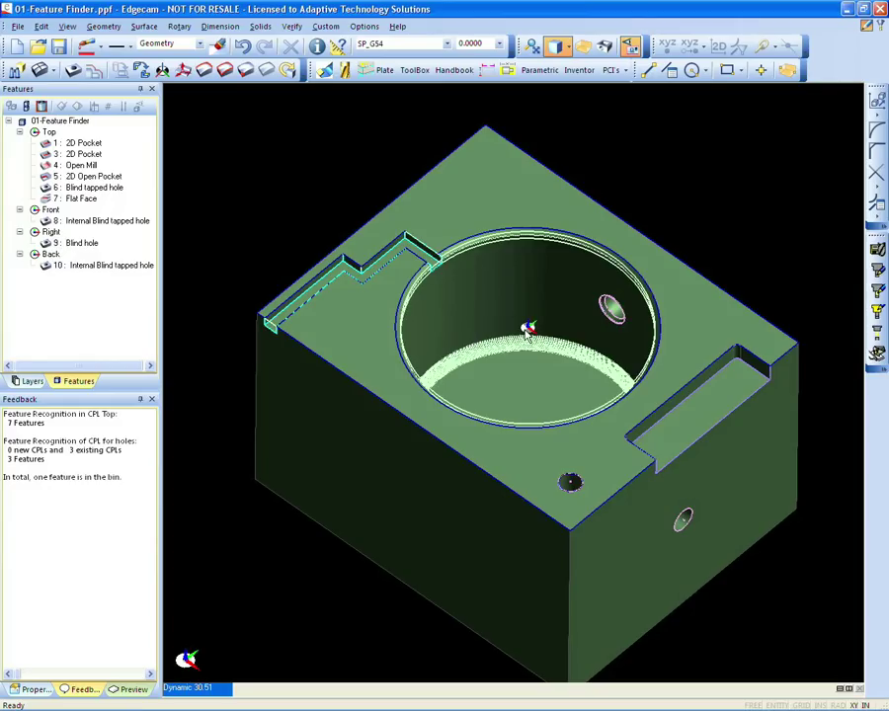
{"action": "left_click", "coordinate": [447, 44]}
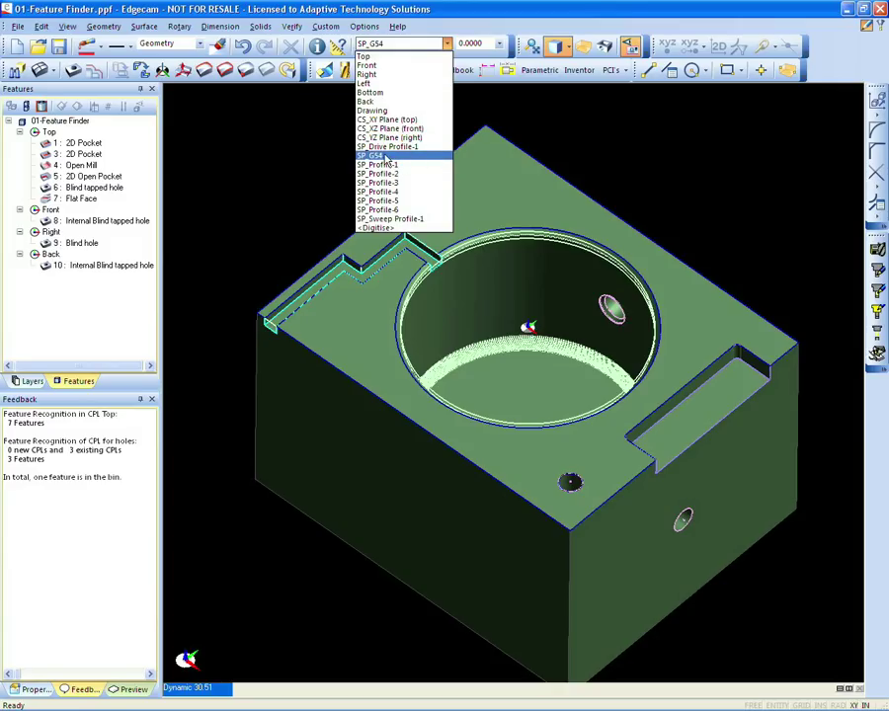
{"action": "left_click", "coordinate": [335, 168]}
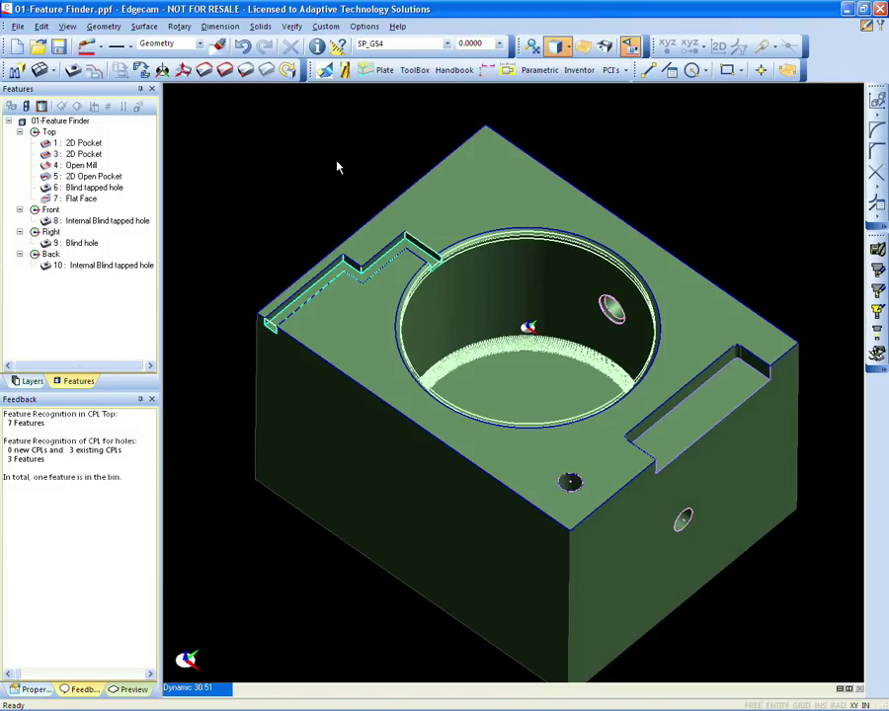
{"action": "middle_click_drag", "start_coordinate": [335, 168], "coordinate": [365, 183]}
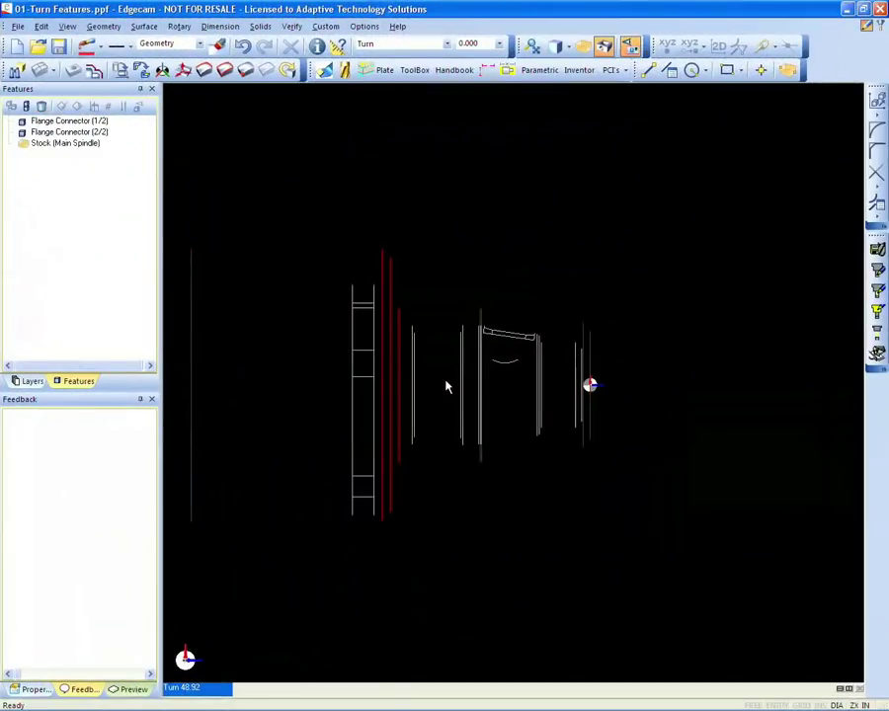
- In the Turn Features part, display the model shaded and translucent, and highlight Flange Connector (1/2)
{"action": "left_click", "coordinate": [557, 47]}
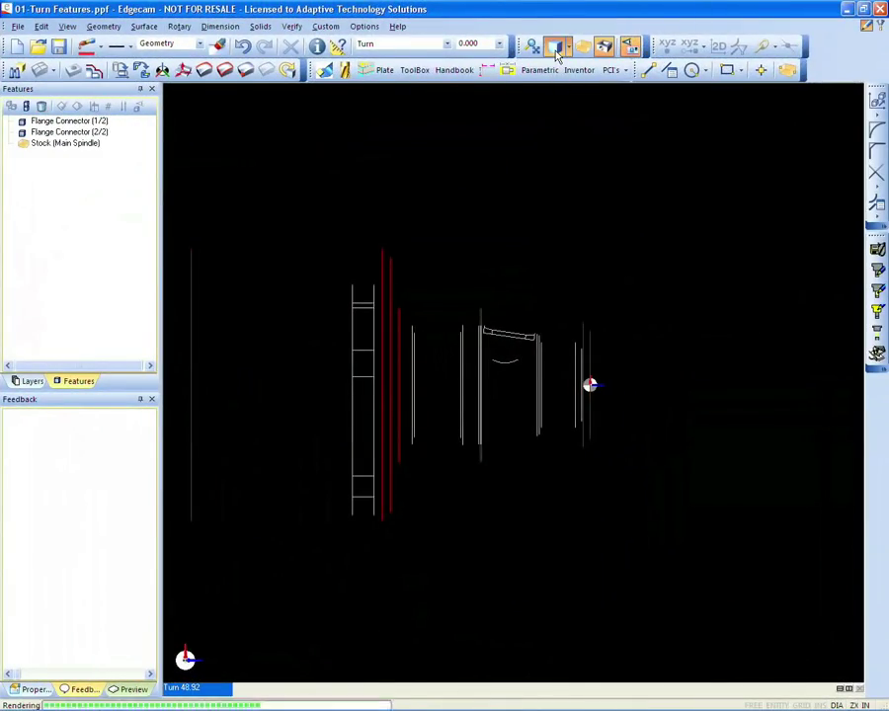
{"action": "left_click", "coordinate": [580, 45]}
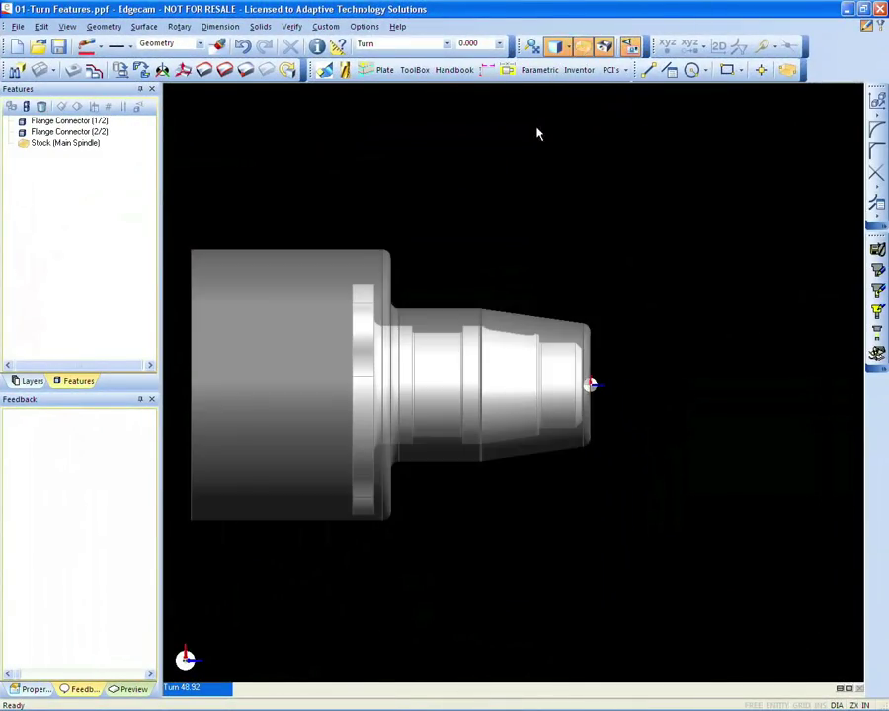
{"action": "middle_click_drag", "start_coordinate": [456, 215], "coordinate": [524, 190]}
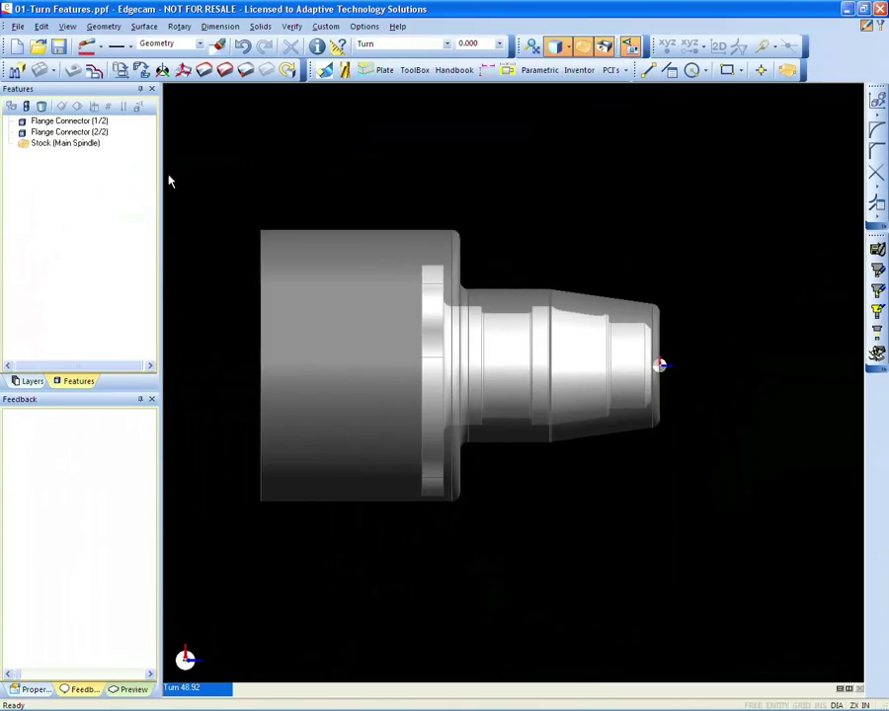
{"action": "left_click", "coordinate": [86, 124]}
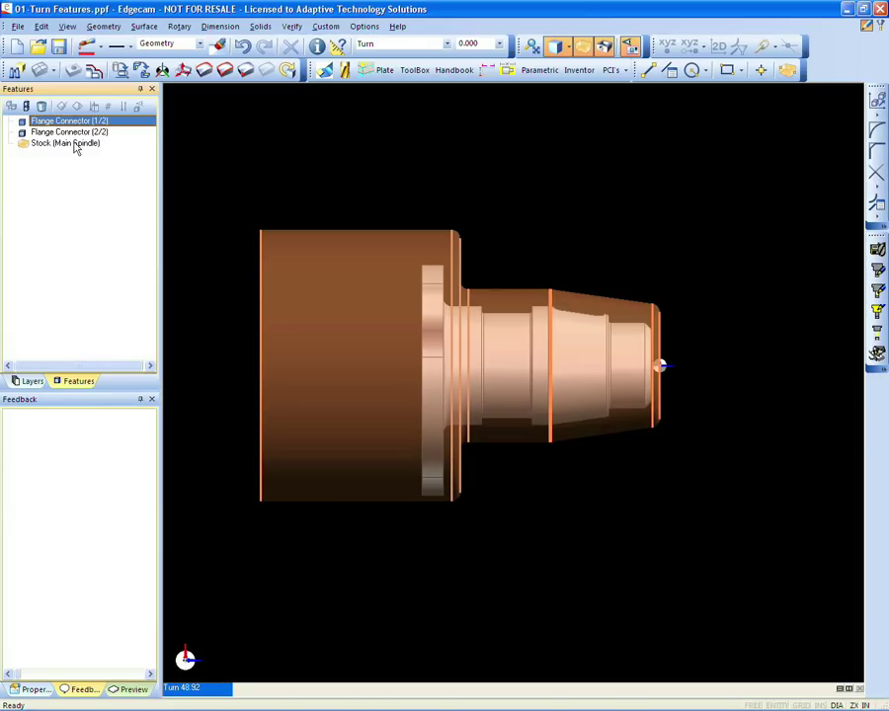
{"action": "left_click", "coordinate": [210, 147]}
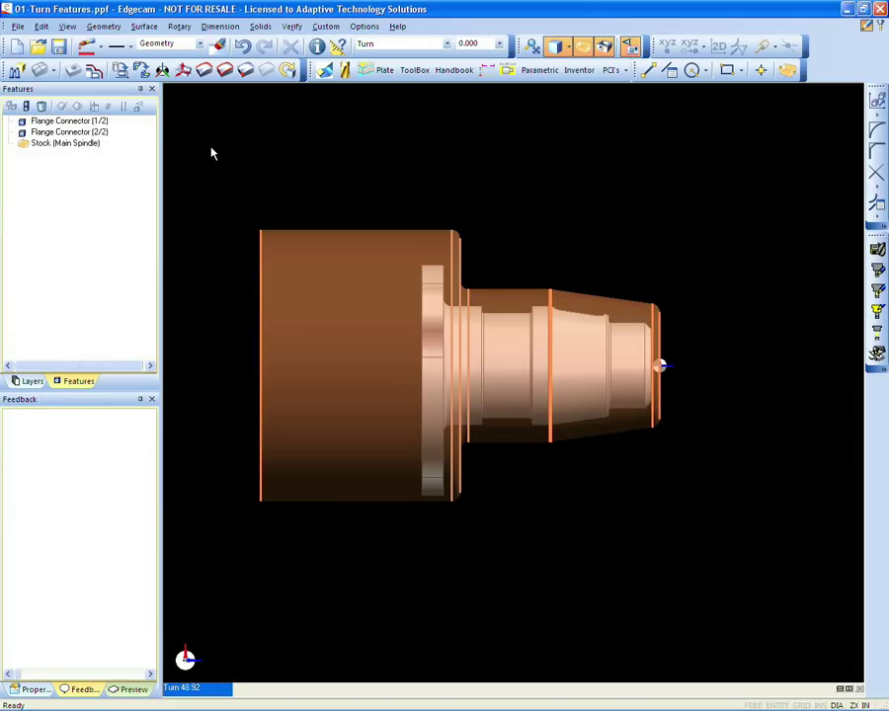
- Set the Feature Finder to find turn and mill features on the Axial and Reverse Axial planes, with Digitise Face(s) enabled
{"action": "left_click", "coordinate": [16, 71]}
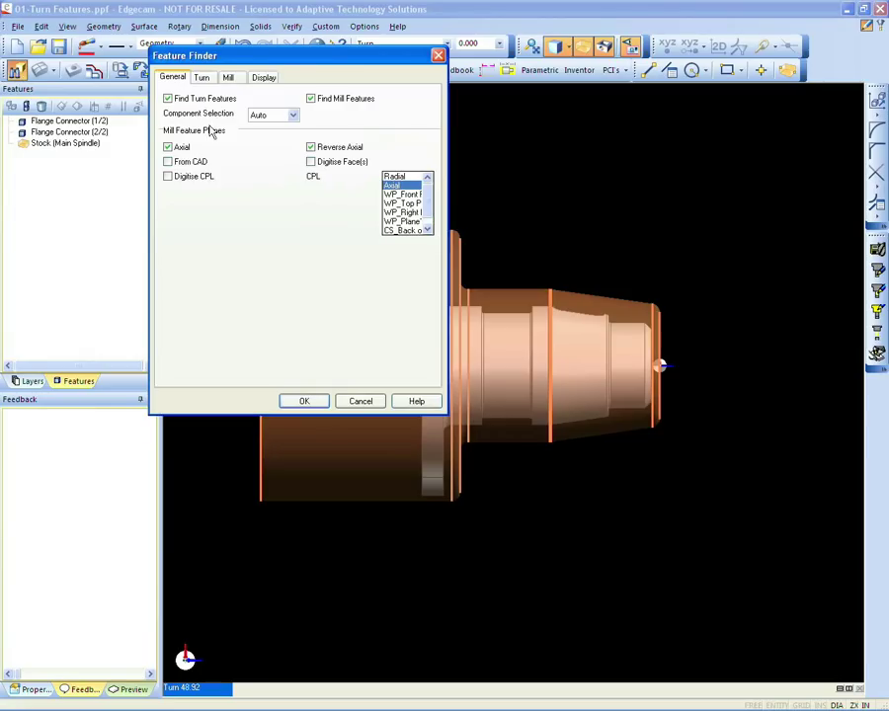
{"action": "left_click_drag", "start_coordinate": [291, 63], "coordinate": [232, 69]}
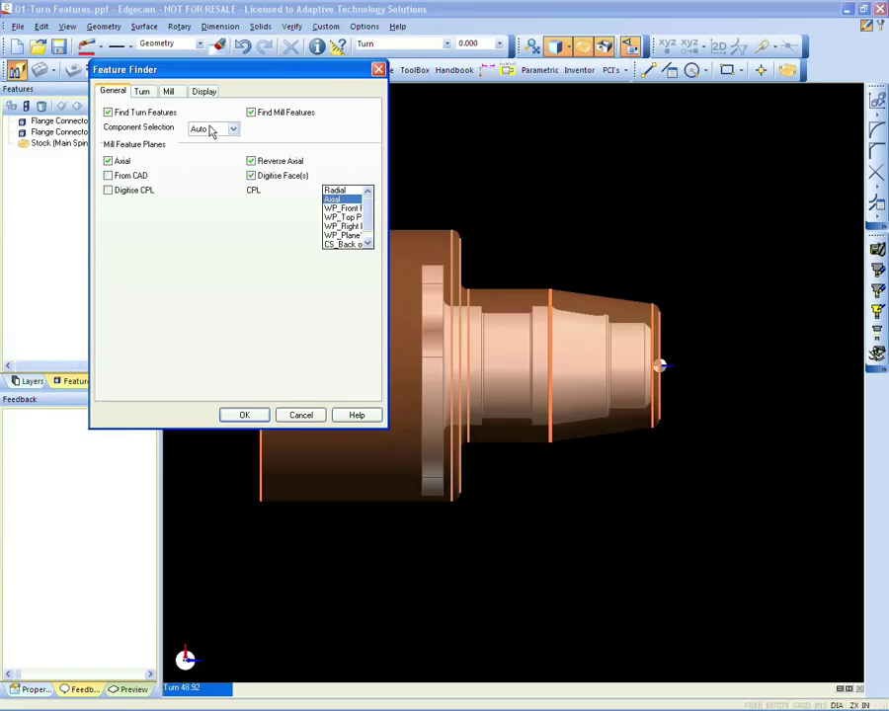
{"action": "left_click_drag", "start_coordinate": [221, 75], "coordinate": [288, 66]}
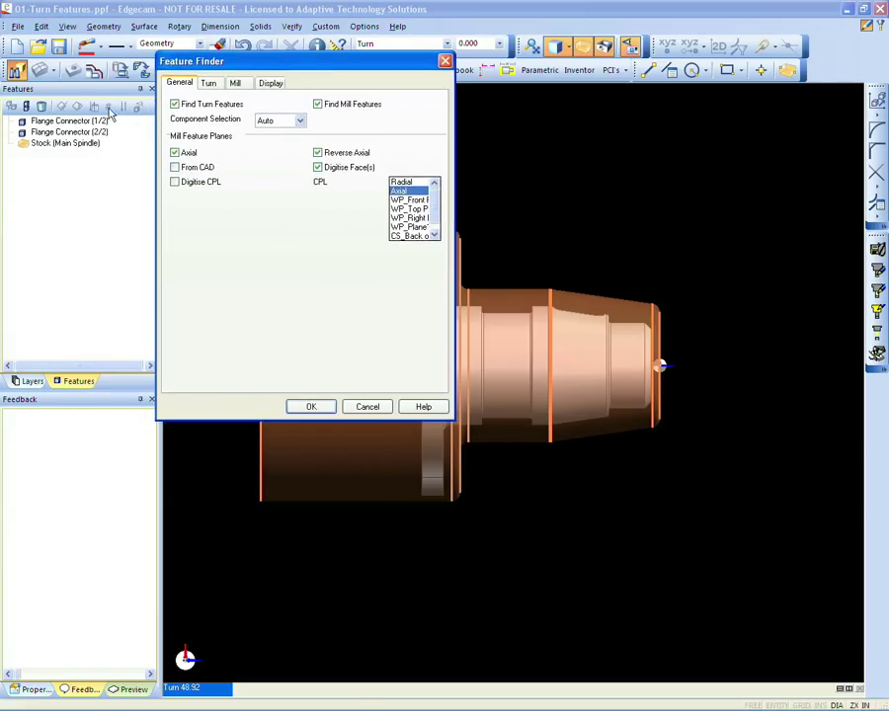
- Review the turn feature recognition options, including the grooves' maximum width and minimum depth, leaving both values unchanged
{"action": "left_click", "coordinate": [208, 85]}
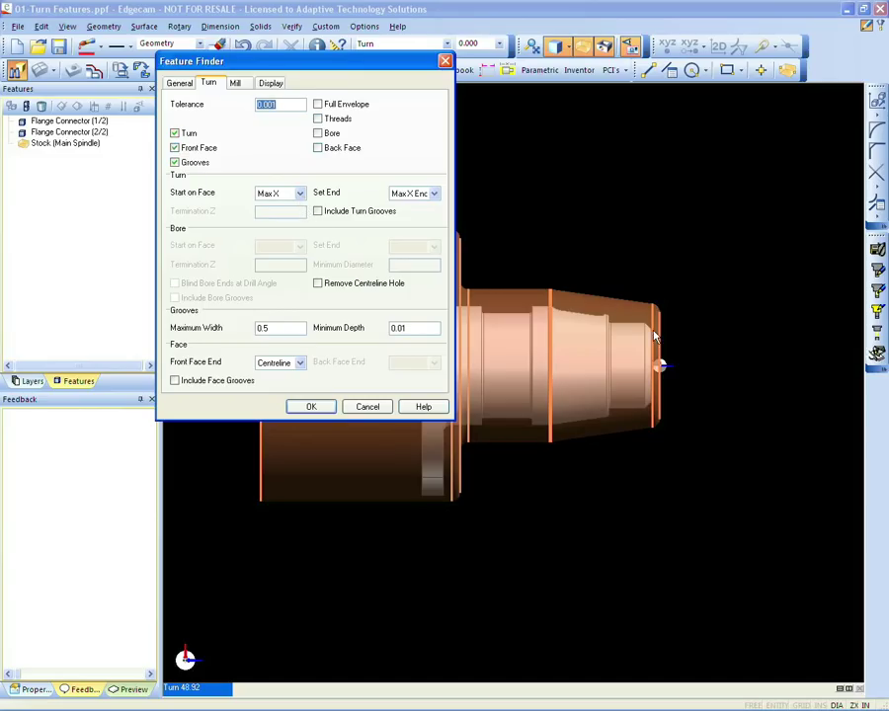
{"action": "left_click_drag", "start_coordinate": [411, 64], "coordinate": [339, 63]}
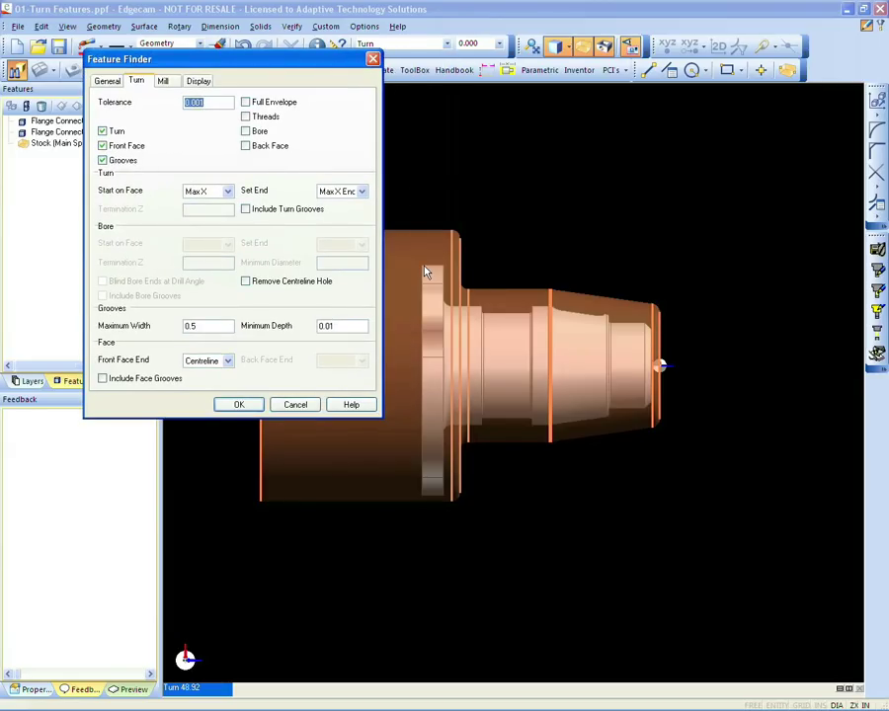
{"action": "left_click", "coordinate": [223, 327]}
{"action": "left_click", "coordinate": [345, 327]}
- Disable Find All Holes, Find Radial, Internal Holes, Open Pocket, Open Mill and flat-face finding, and set the maximum hole diameter to .75
{"action": "left_click", "coordinate": [170, 83]}
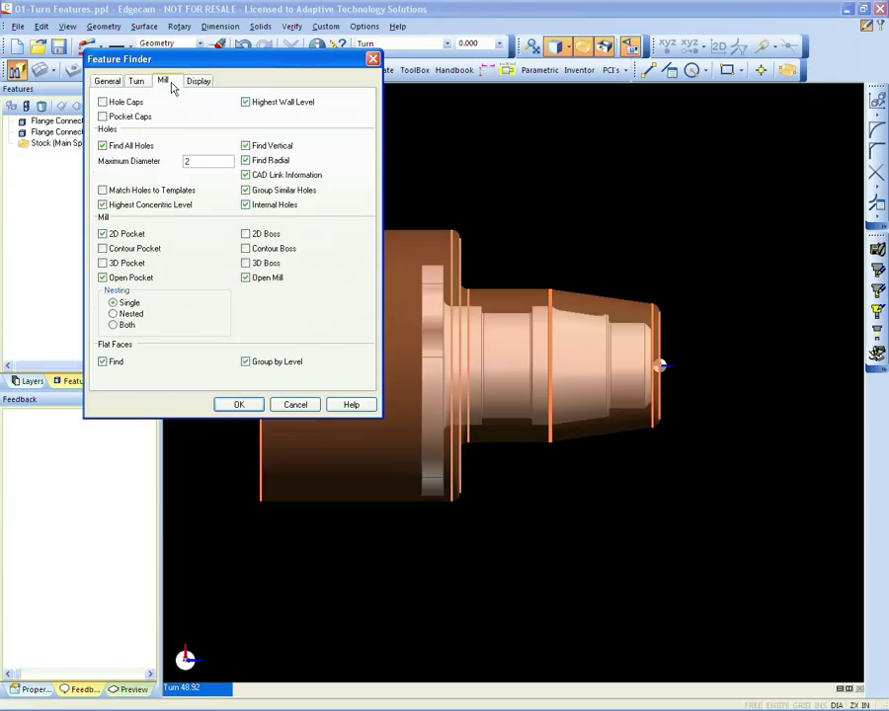
{"action": "left_click", "coordinate": [103, 145]}
{"action": "left_click", "coordinate": [253, 160]}
{"action": "left_click", "coordinate": [249, 204]}
{"action": "left_click", "coordinate": [103, 278]}
{"action": "left_click", "coordinate": [103, 362]}
{"action": "left_click", "coordinate": [186, 161]}
{"action": "type", "text": ".75"}
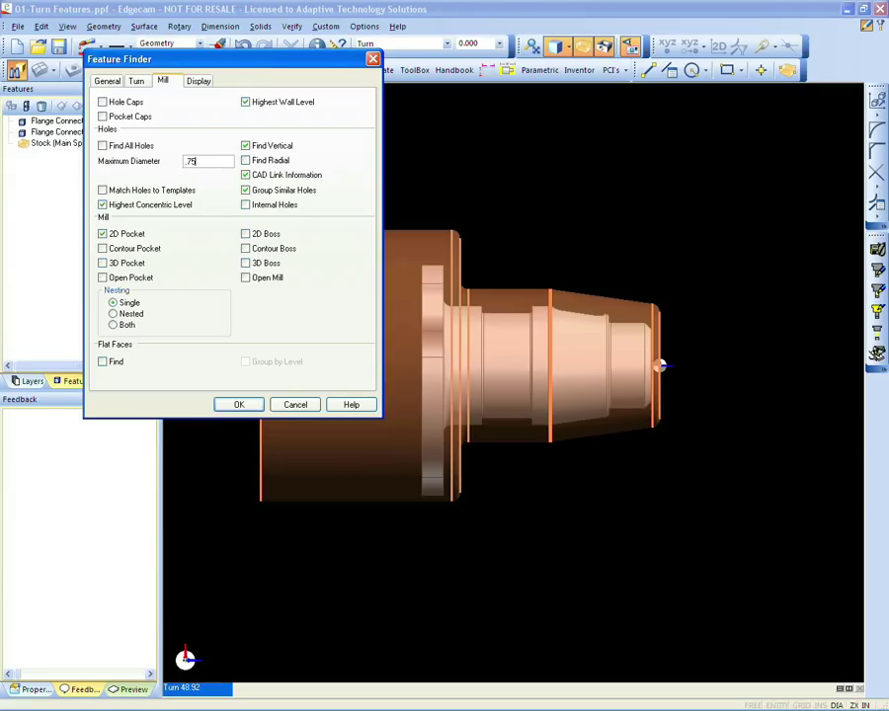
- Run the feature search, hiding the stock and digitising the pocket's floor face on the tapered section for the additional mill plane
{"action": "left_click", "coordinate": [242, 405]}
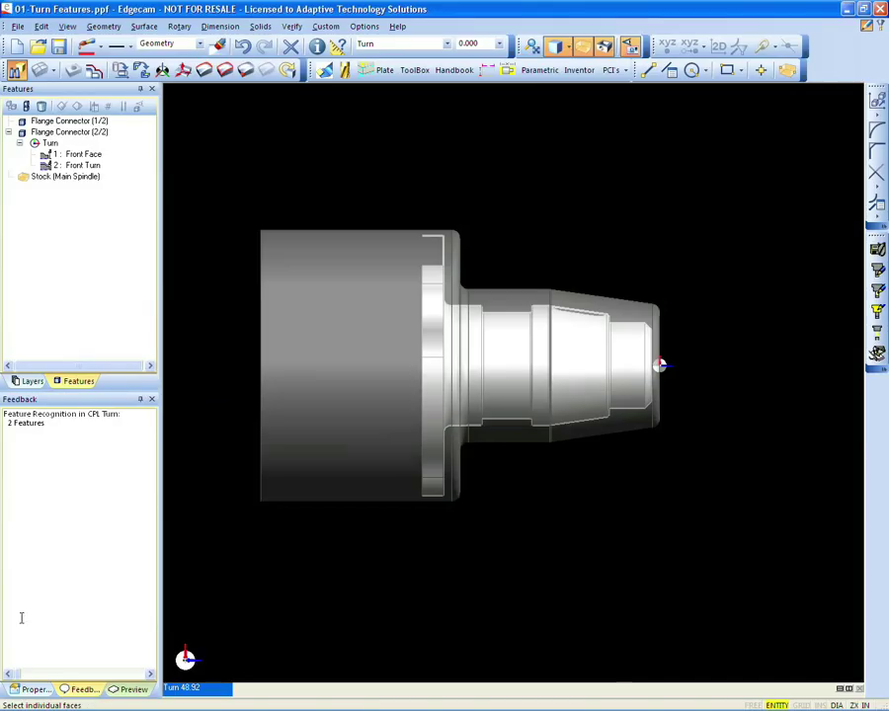
{"action": "middle_click_drag", "start_coordinate": [685, 254], "coordinate": [597, 322]}
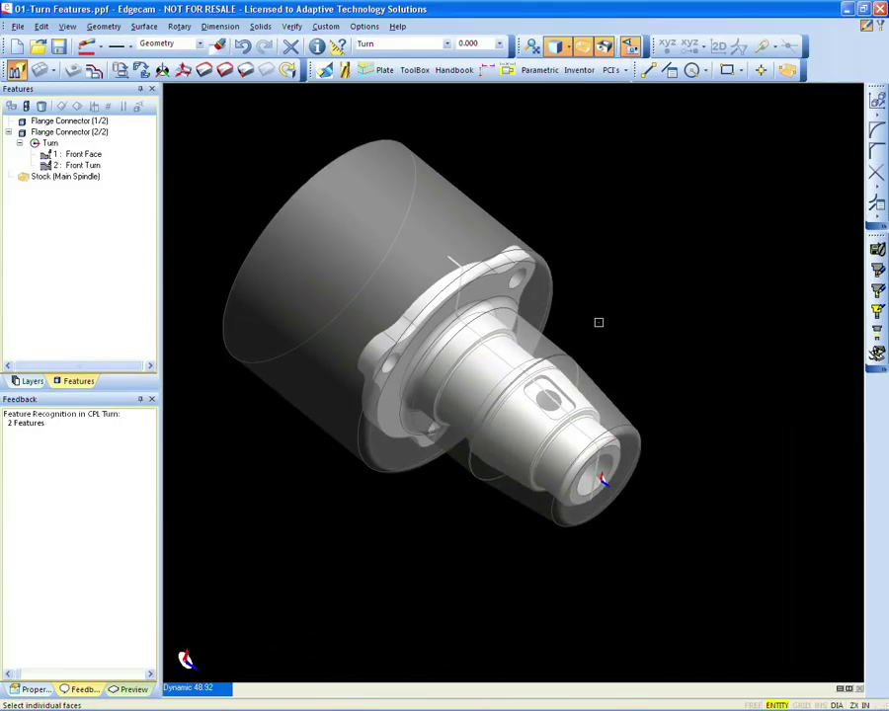
{"action": "left_click", "coordinate": [583, 49]}
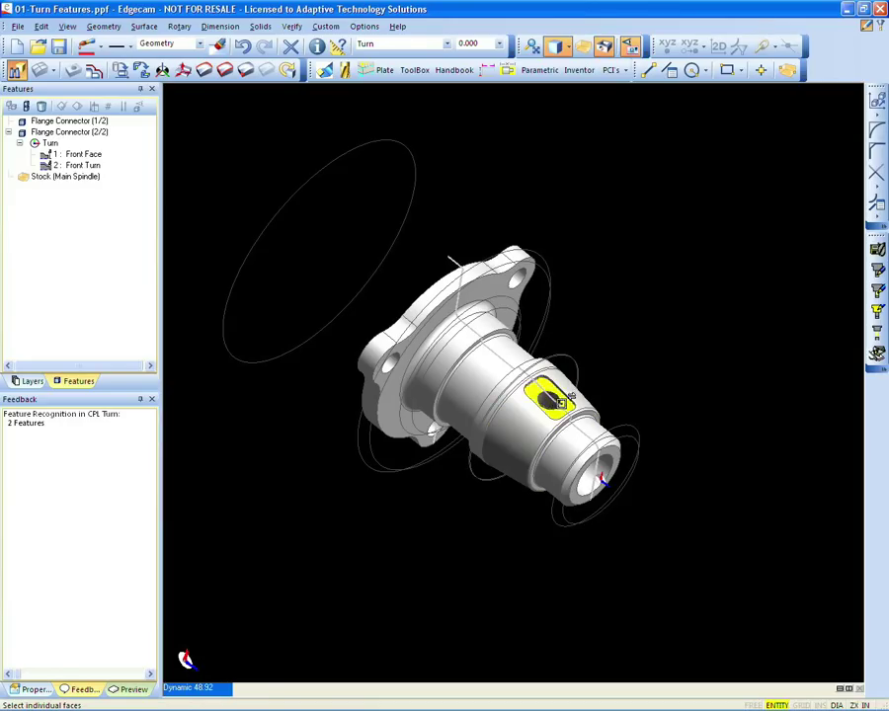
{"action": "left_click", "coordinate": [554, 407]}
{"action": "right_click", "coordinate": [629, 293]}
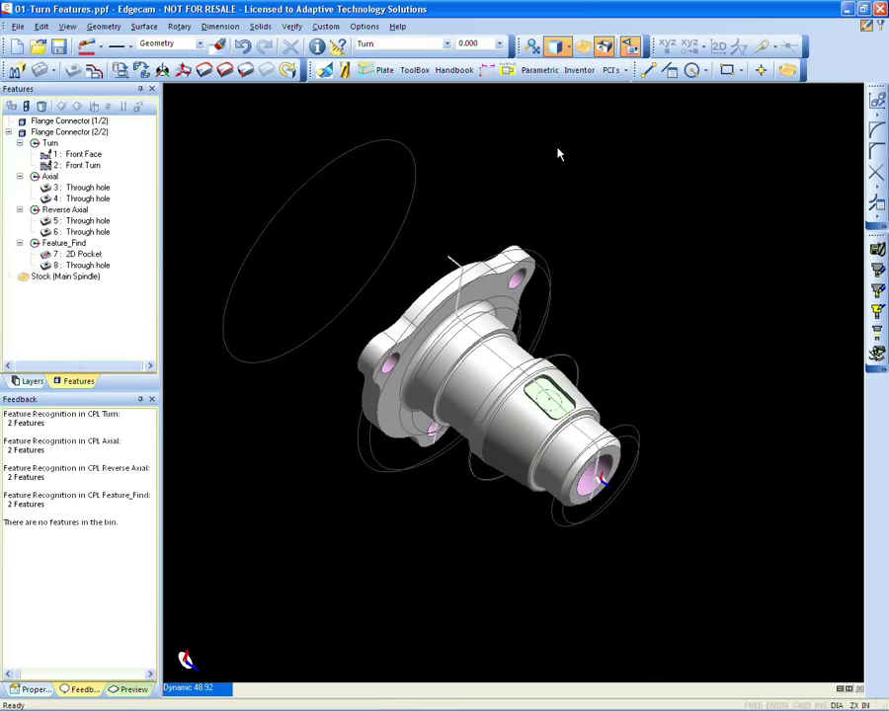
- Turn off feature rendering and make Feature_Find the active construction plane
{"action": "left_click", "coordinate": [605, 49]}
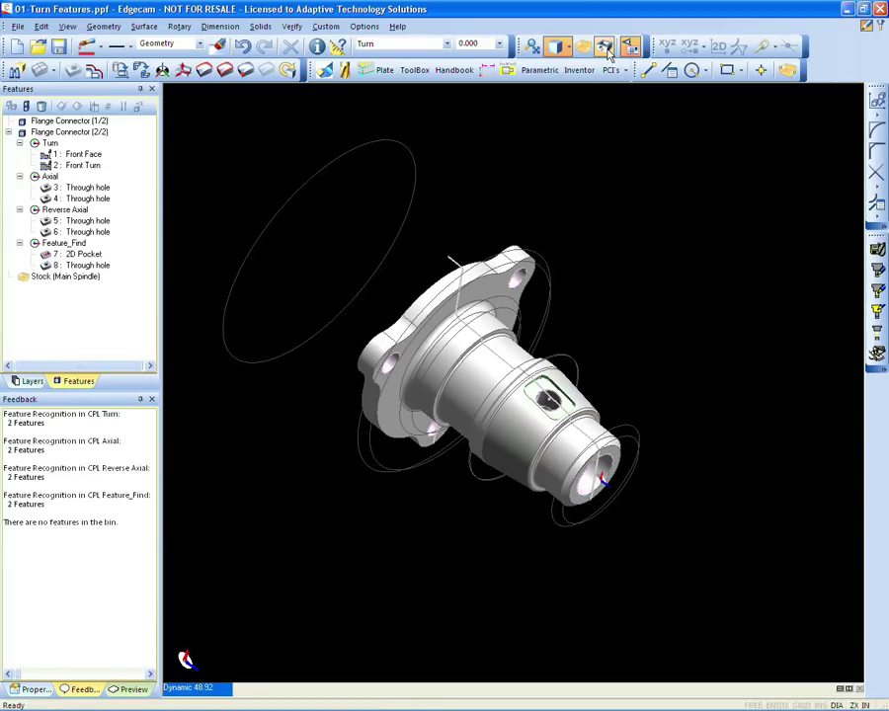
{"action": "left_click", "coordinate": [83, 245]}
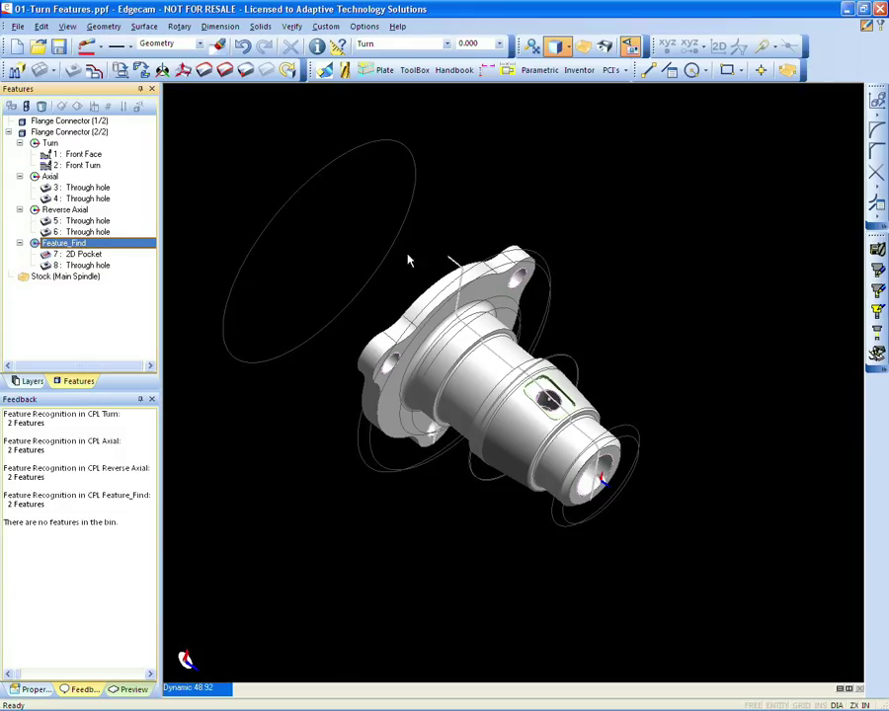
{"action": "left_click", "coordinate": [447, 44]}
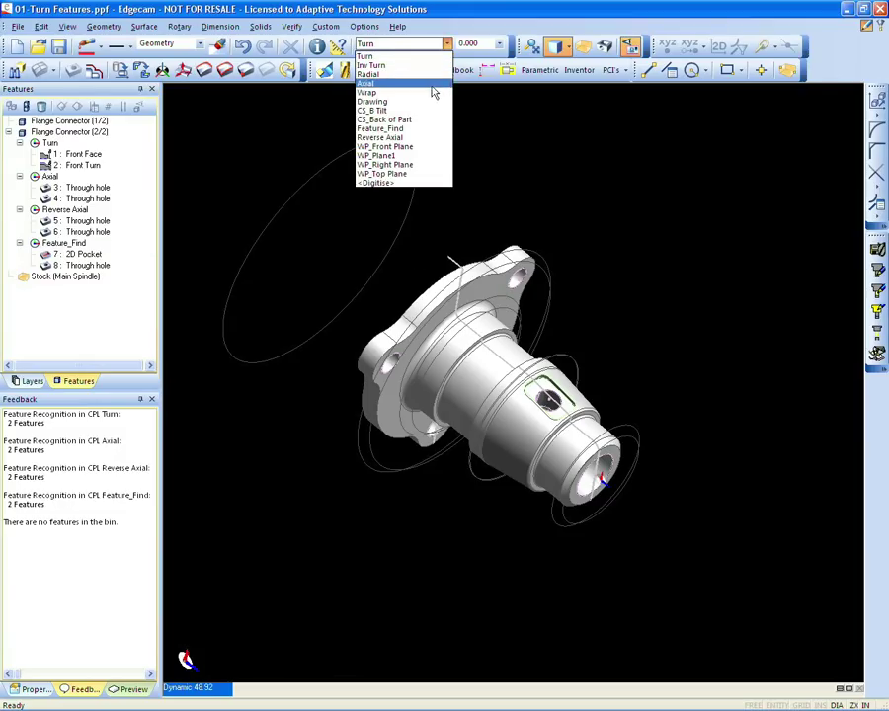
{"action": "left_click", "coordinate": [417, 129]}
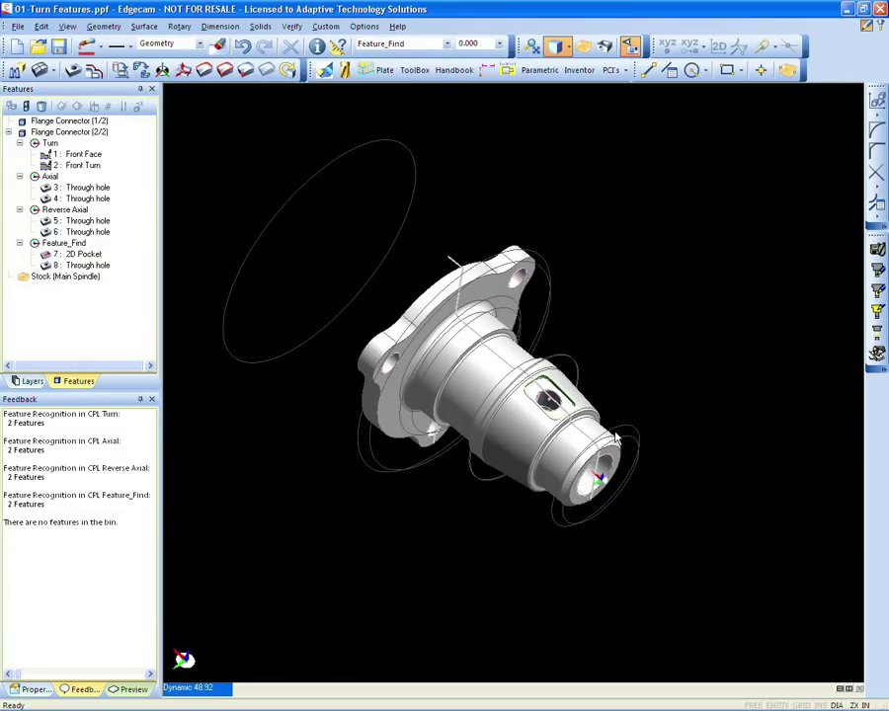
{"action": "middle_click_drag", "start_coordinate": [598, 389], "coordinate": [560, 368]}
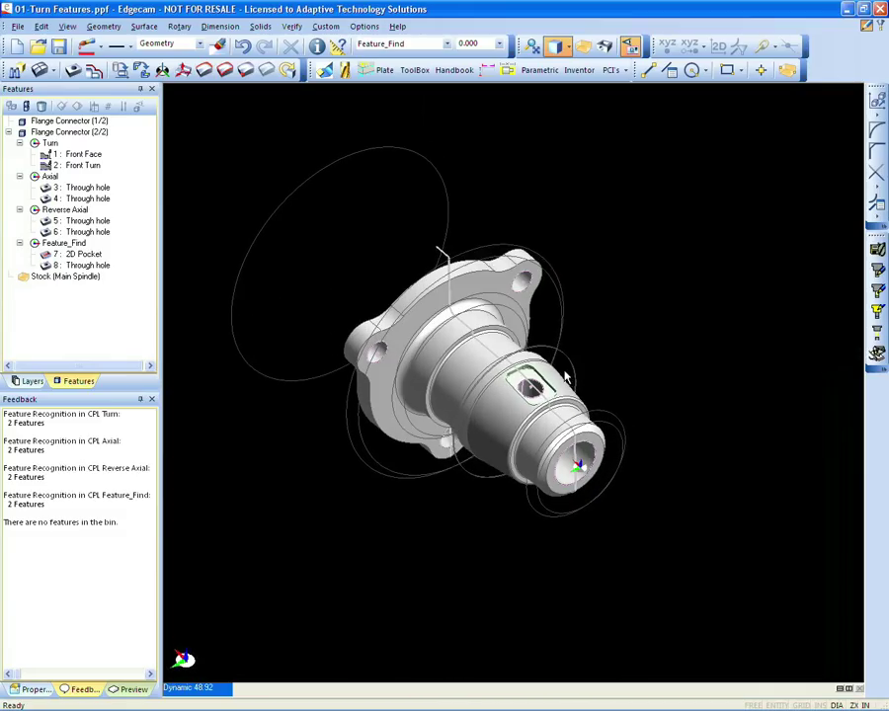
- Display the part in the Turn view and highlight the 2D Pocket and Through hole under Feature_Find
{"action": "left_click", "coordinate": [198, 688]}
{"action": "left_click", "coordinate": [191, 590]}
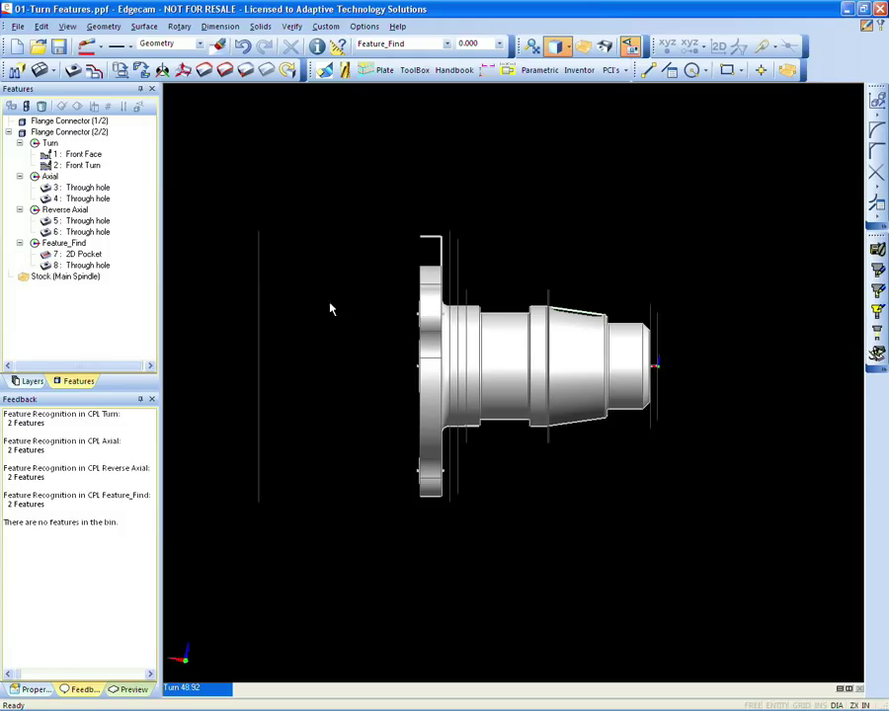
{"action": "left_click", "coordinate": [91, 255]}
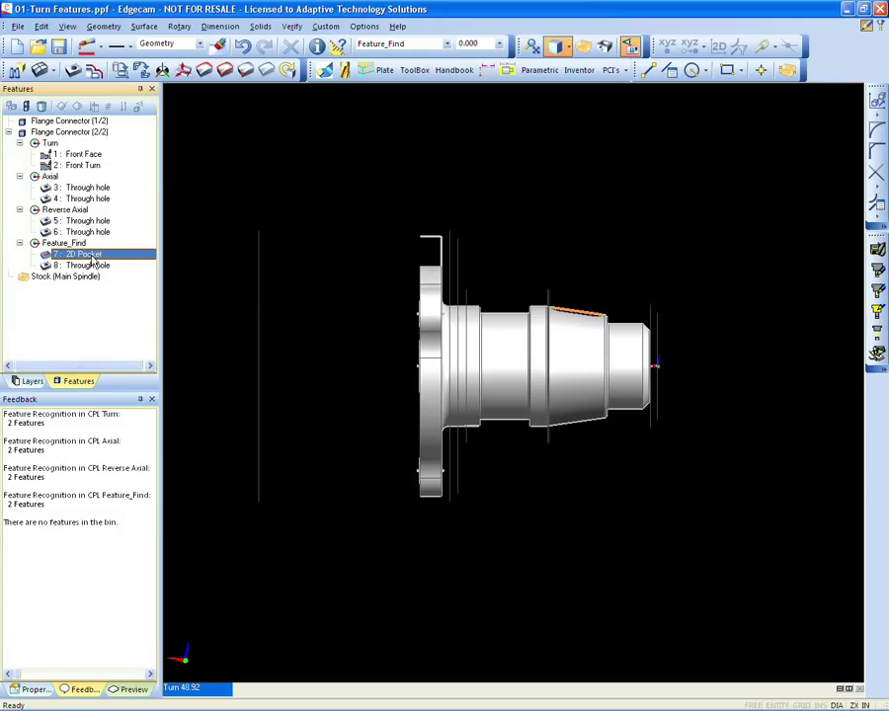
{"action": "left_click", "coordinate": [87, 264]}
- Show the part in wireframe with rendered features, and examine the angled through hole and 2D pocket against the turned profile
{"action": "left_click", "coordinate": [554, 52]}
{"action": "left_click_drag", "start_coordinate": [540, 158], "coordinate": [523, 165]}
{"action": "left_click", "coordinate": [601, 48]}
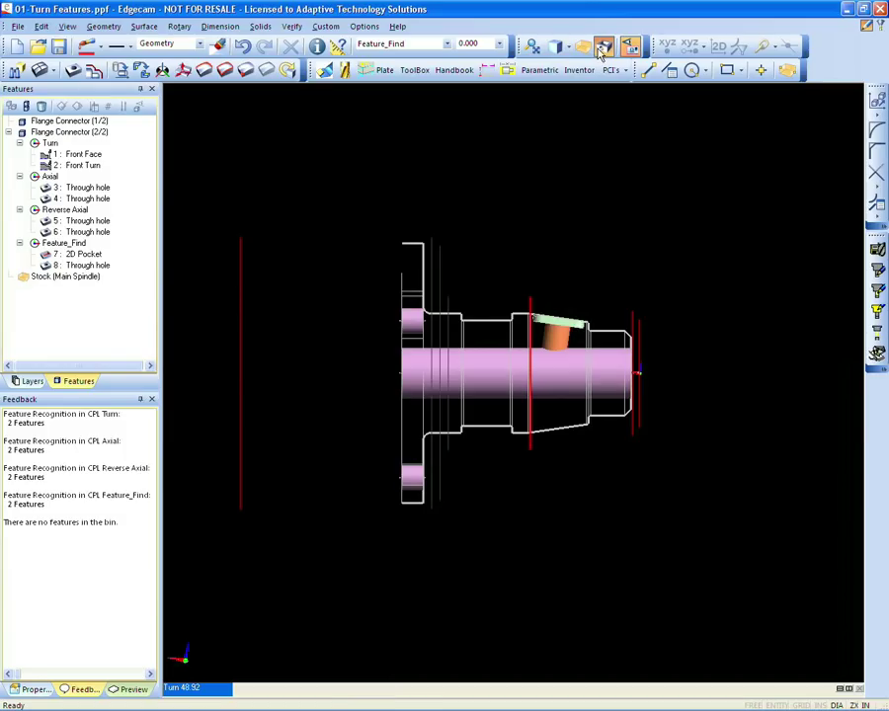
{"action": "left_click", "coordinate": [99, 264]}
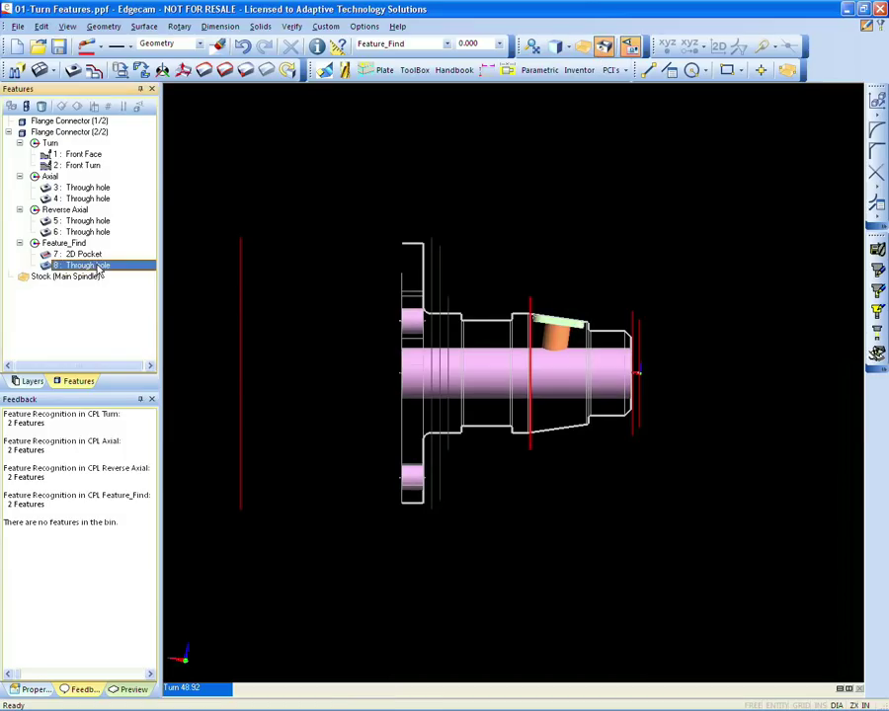
{"action": "left_click", "coordinate": [95, 255]}
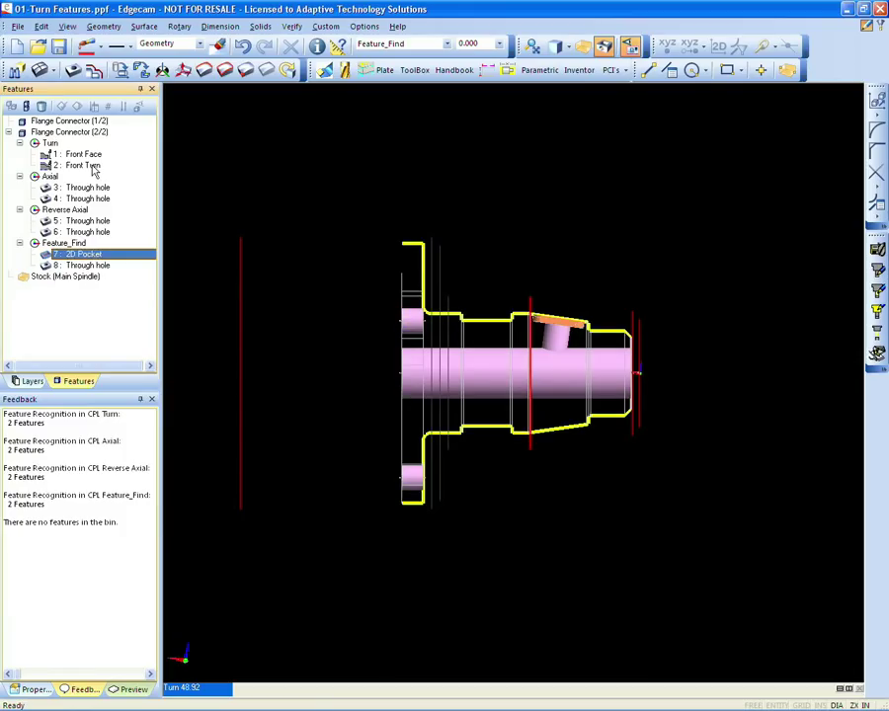
{"action": "left_click", "coordinate": [273, 170]}
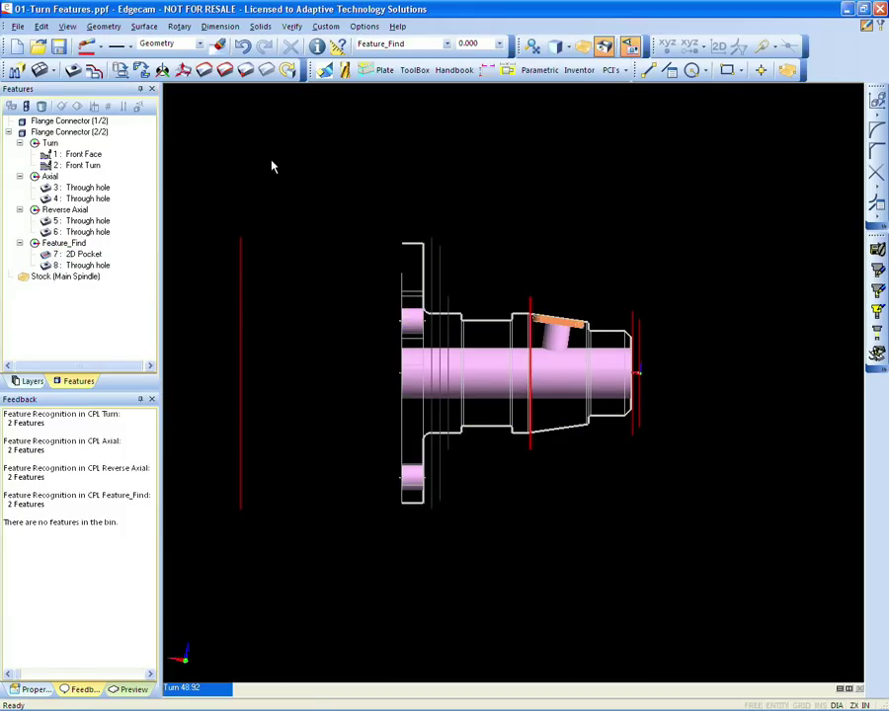